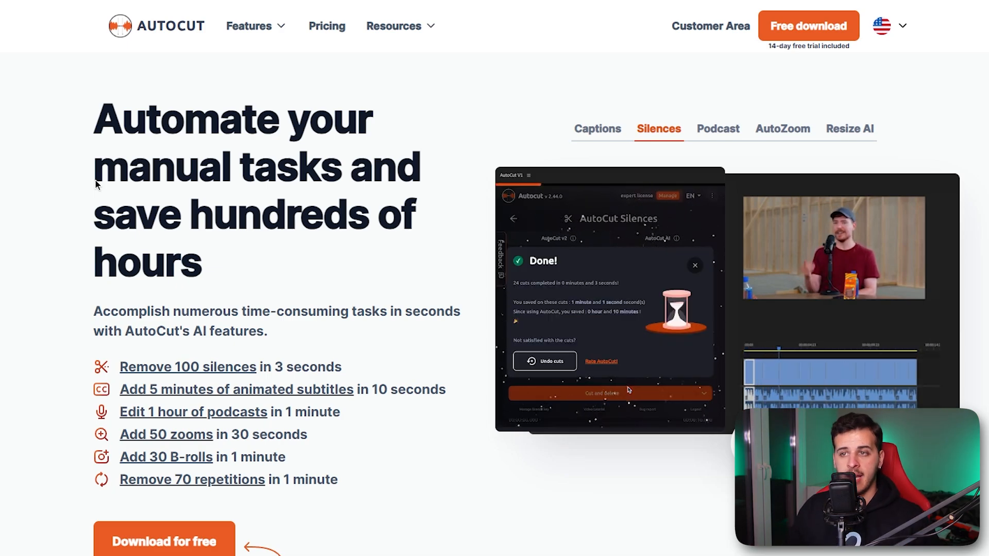
Review the AutoCut homepage headline and the list of automated editing features with their claimed time savings
drag(91, 126, 202, 273)
scroll(268, 403, down, 4)
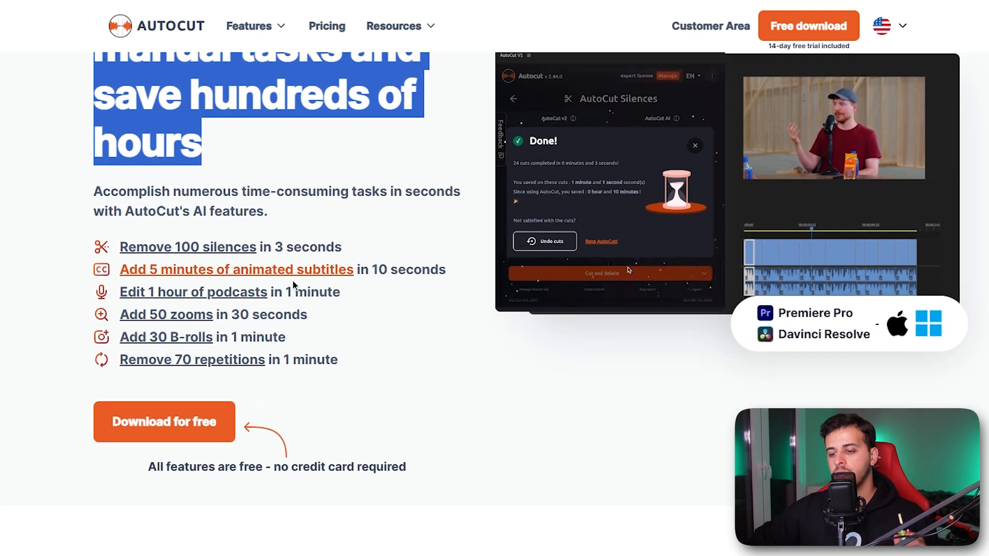
click(269, 403)
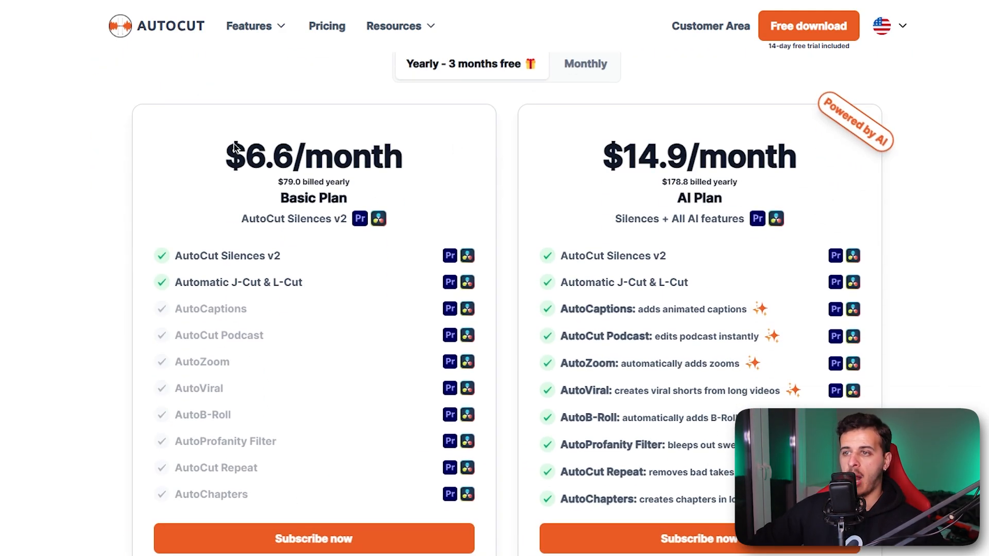
drag(235, 148, 375, 161)
click(375, 175)
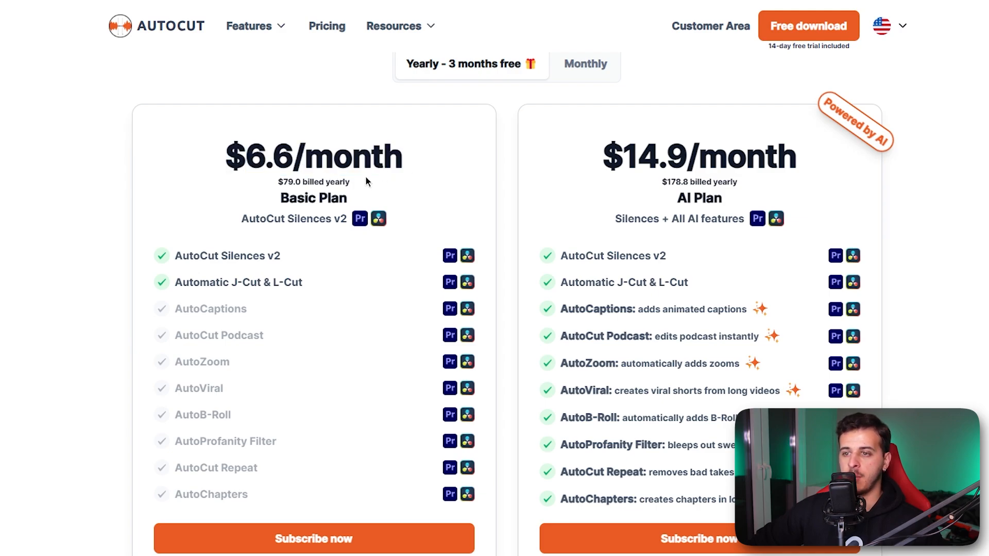
Compare the price and included features of the Basic Plan and the AI Plan, and glance at the reviews and FAQs
drag(181, 258, 295, 258)
click(294, 258)
drag(176, 283, 309, 286)
click(239, 286)
click(309, 285)
drag(600, 158, 818, 170)
click(818, 170)
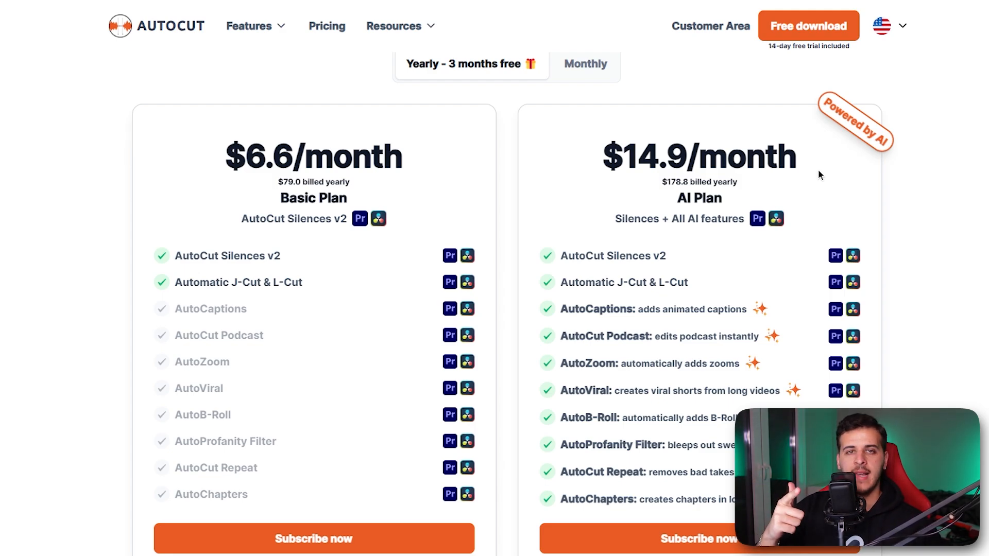
scroll(610, 41, up, 9)
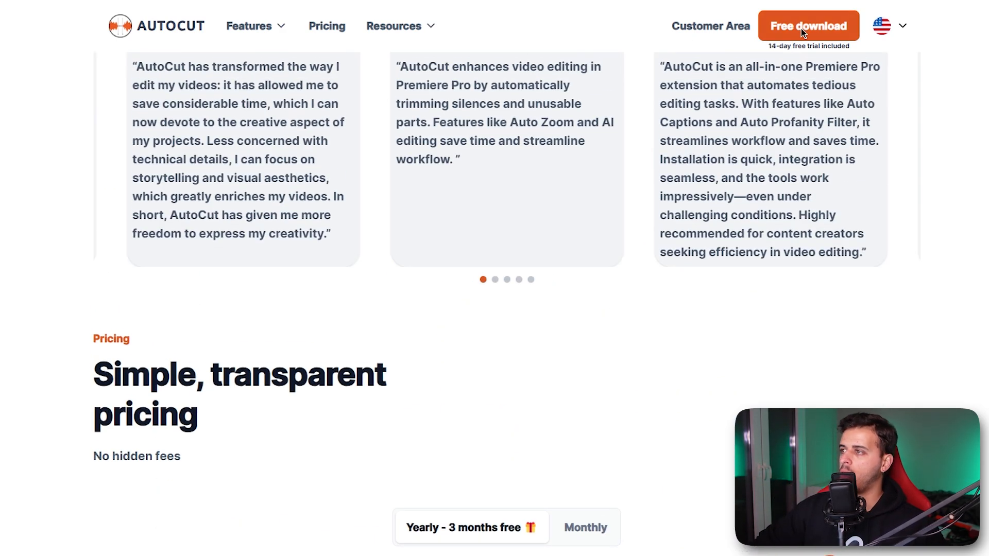
scroll(673, 246, down, 15)
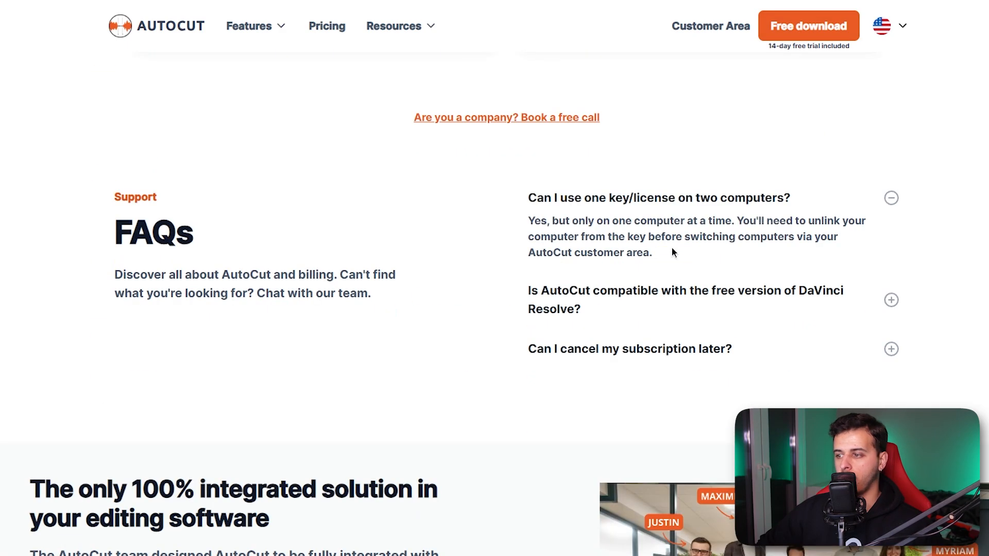
scroll(404, 232, up, 10)
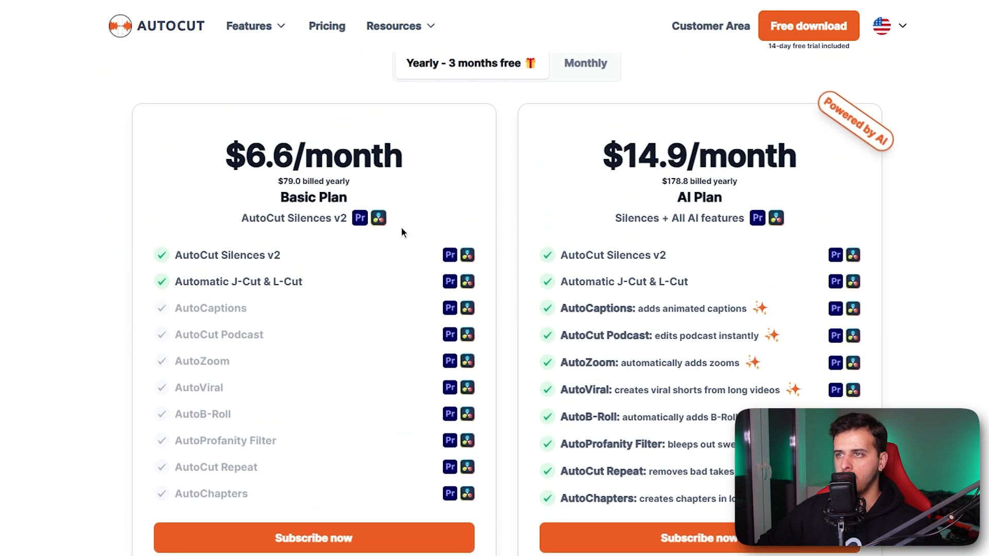
Open AutoCut's Help Center page on the website
mouse_move(394, 26)
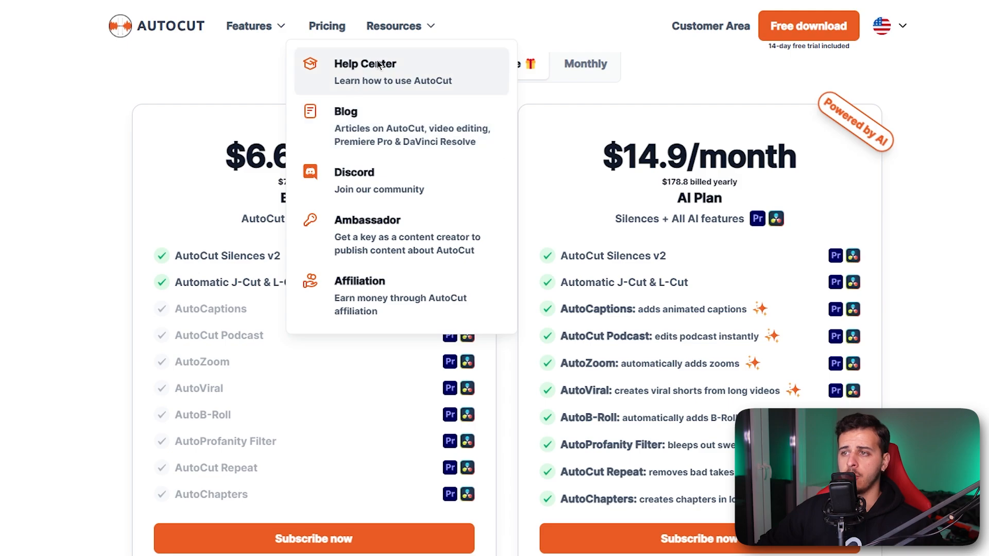
click(384, 73)
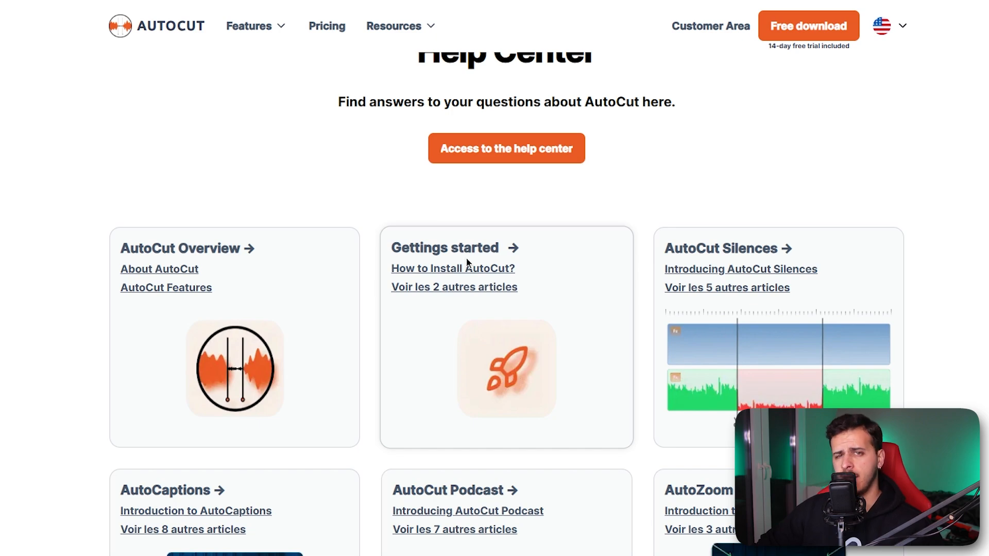
Switch to Premiere Pro with the Shorts project and launch the AutoCut extension
mouse_move(672, 555)
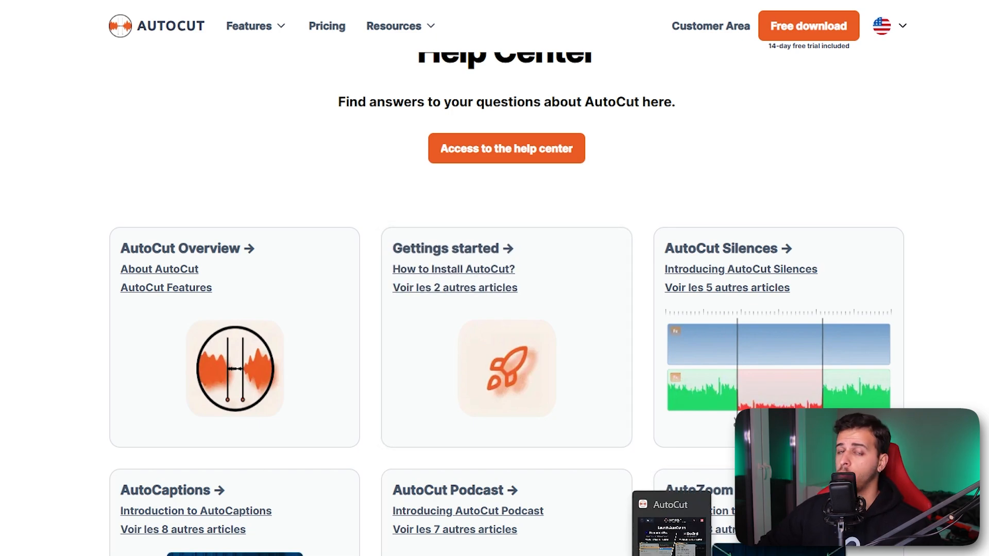
click(671, 531)
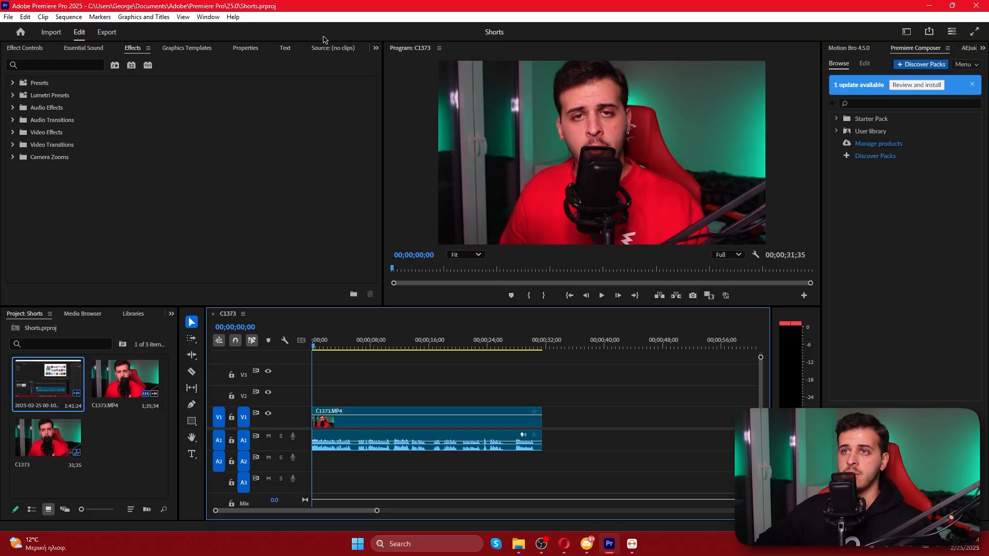
click(216, 17)
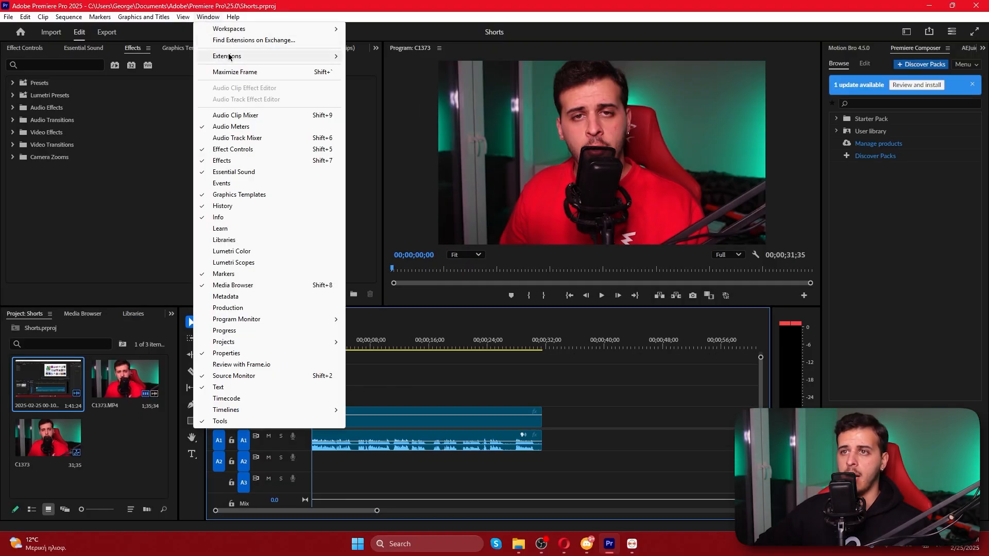
mouse_move(229, 57)
click(373, 67)
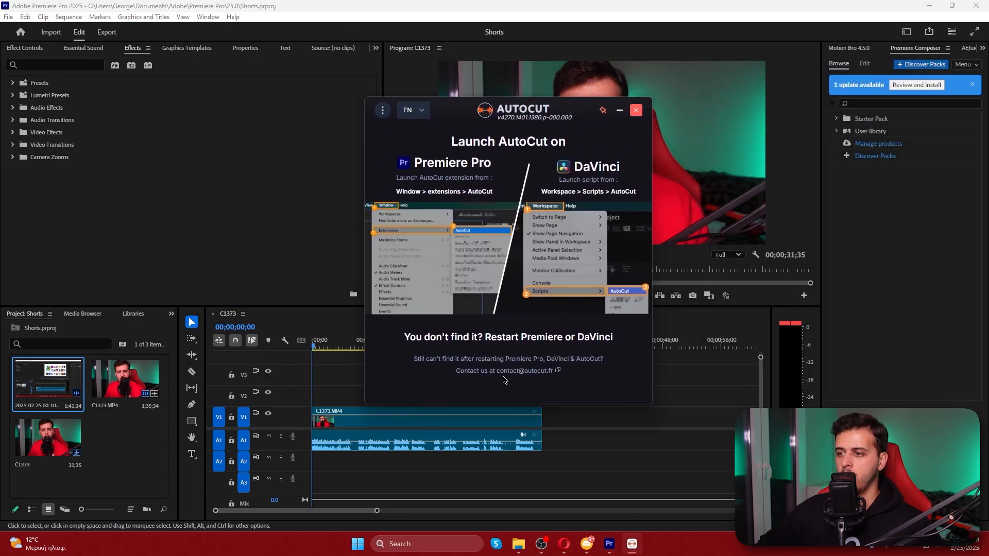
Move the AutoCut window aside over the Program monitor and unpin it from staying on top
drag(513, 113, 716, 105)
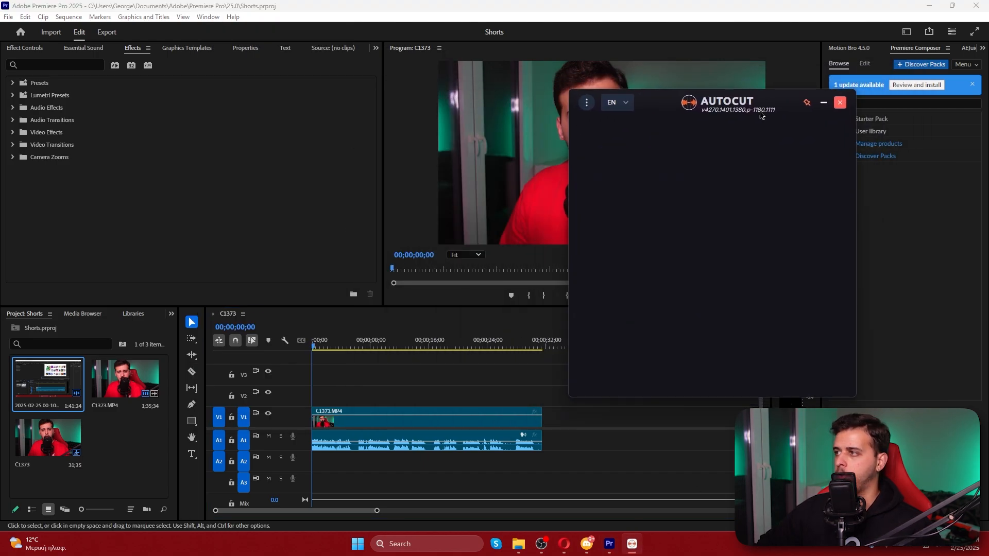
click(807, 104)
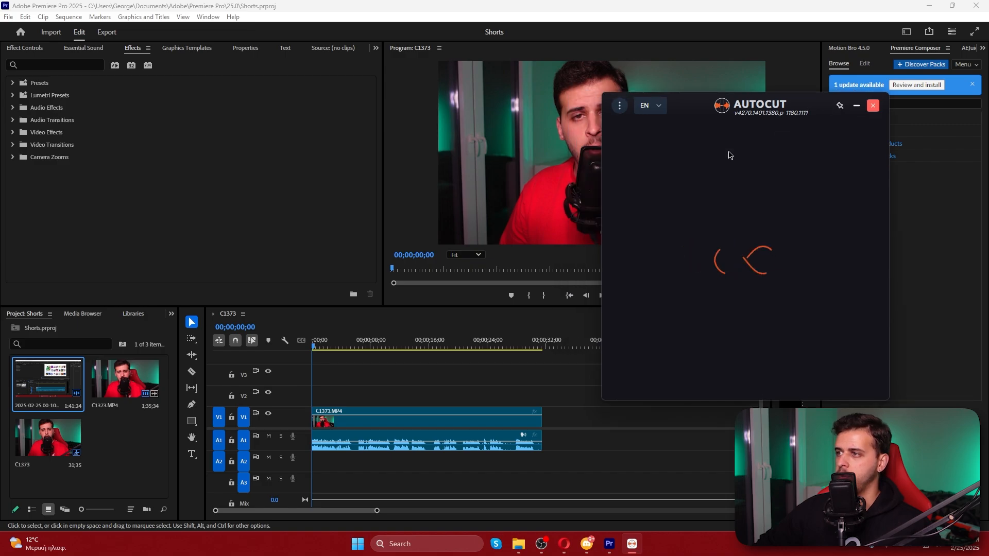
click(841, 103)
drag(570, 461, 324, 391)
click(351, 387)
click(446, 442)
key(Delete)
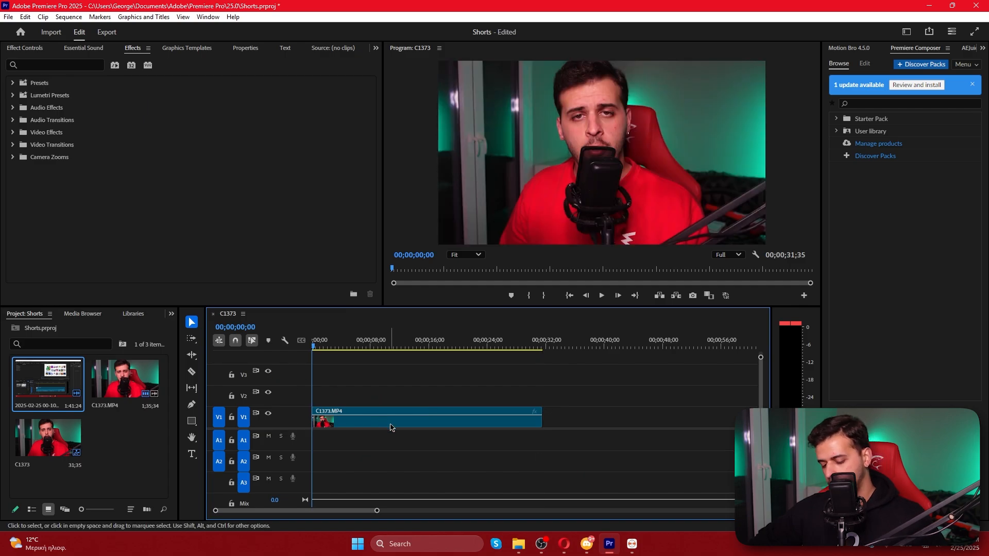
key(ctrl+z)
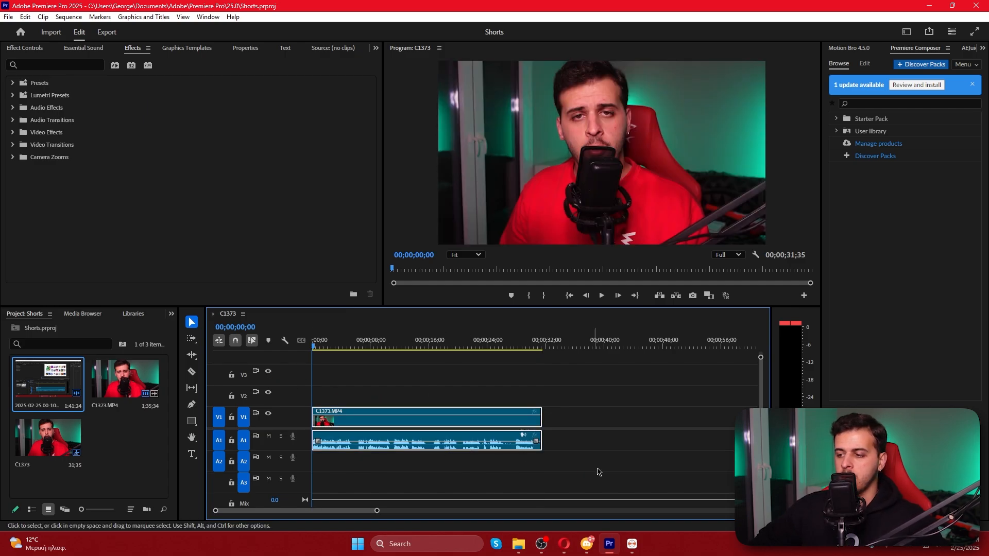
Mark In and Out points on the C1373 timeline around the whole C1373.MP4 clip
right_click(420, 345)
click(465, 136)
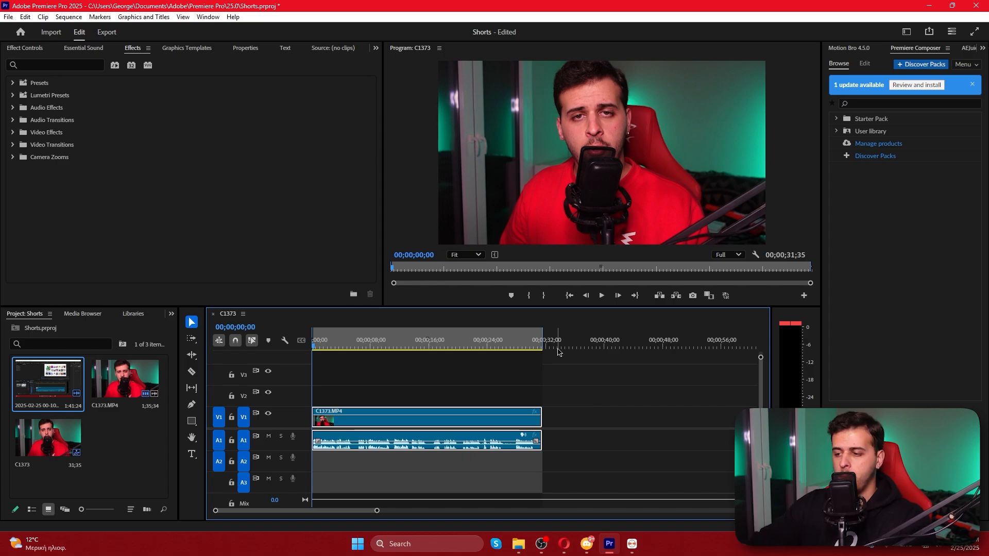
Bring the AutoCut window back, read through the free-trial task list and dismiss it
click(632, 544)
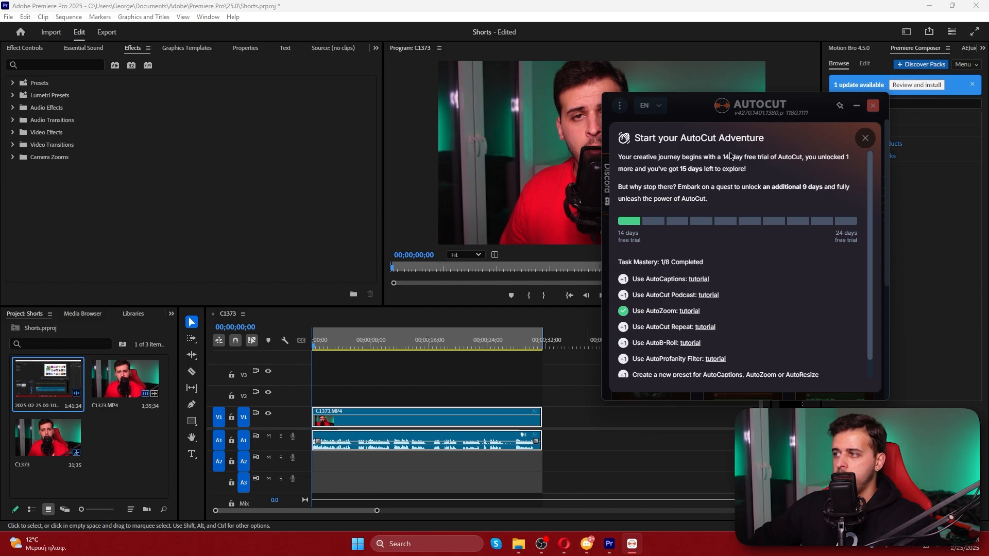
scroll(728, 222, down, 1)
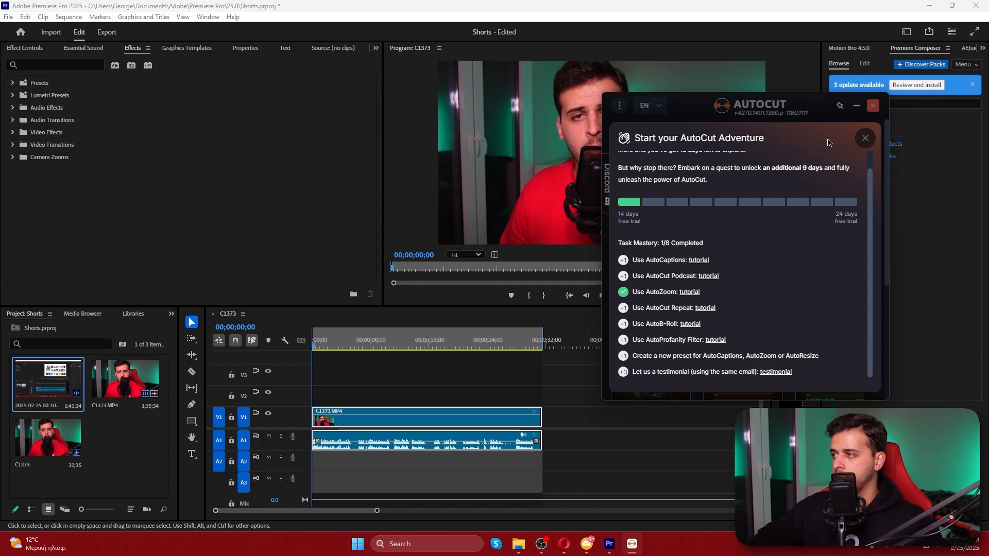
click(866, 138)
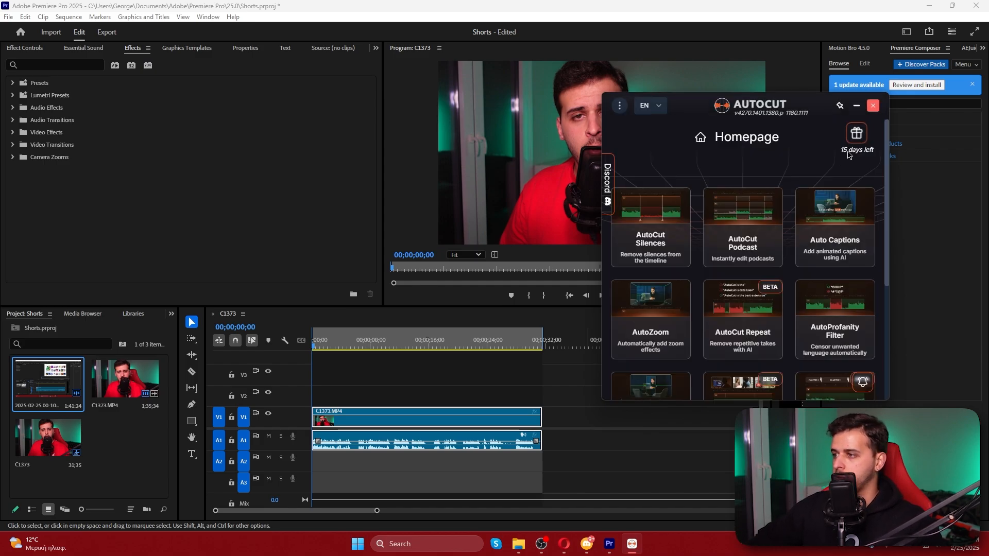
Start AutoCut Silences, define the section by the In/Out points with audio tracks A1, A2 and A3, and validate it
click(657, 246)
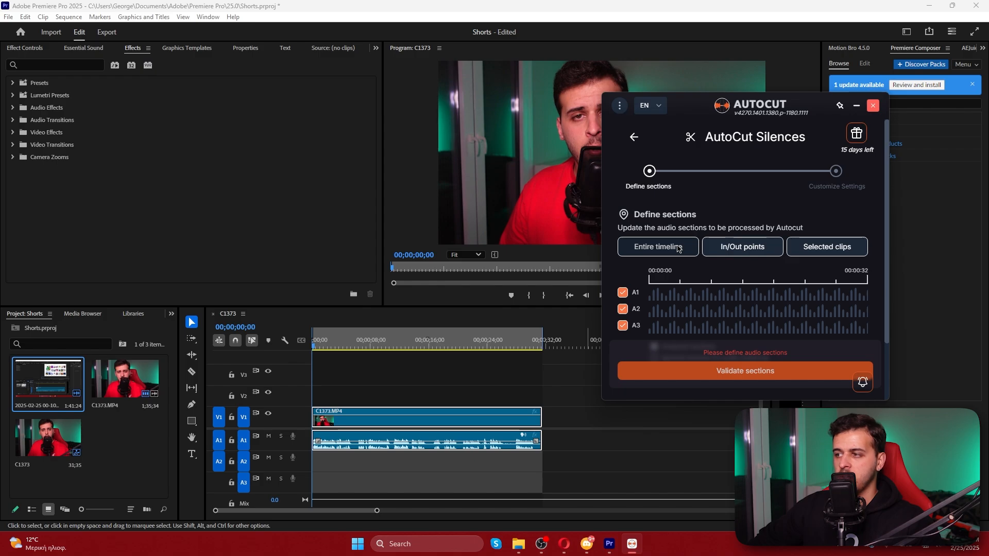
click(740, 252)
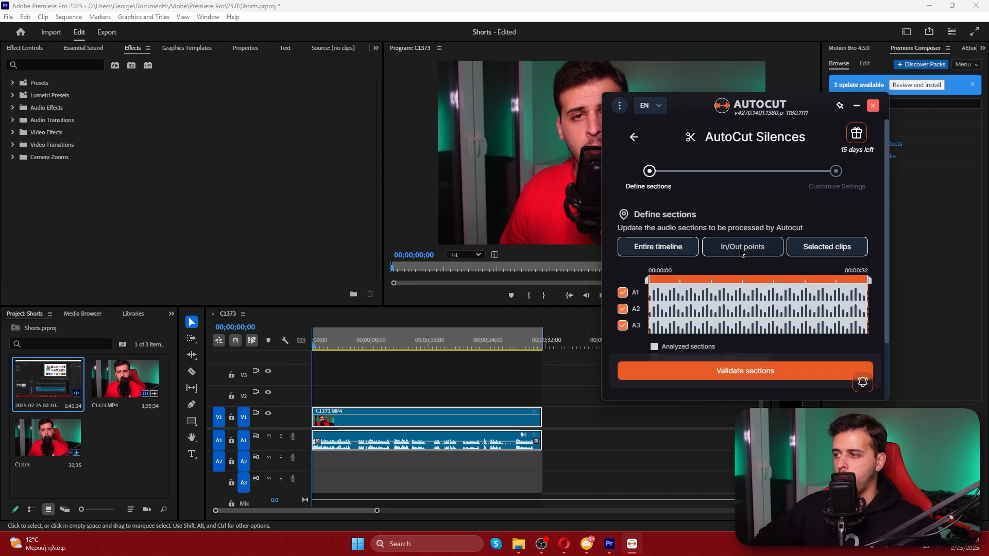
scroll(731, 309, down, 2)
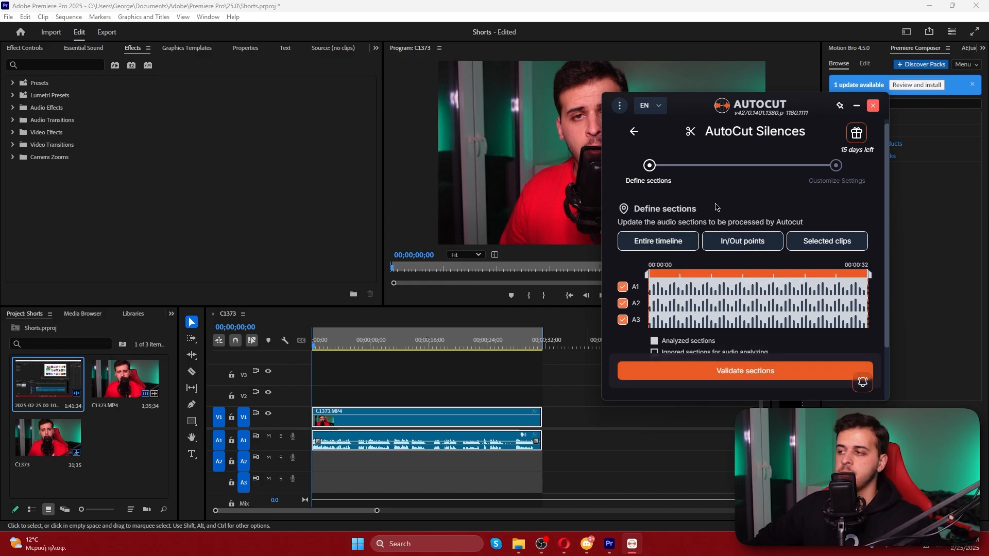
click(733, 371)
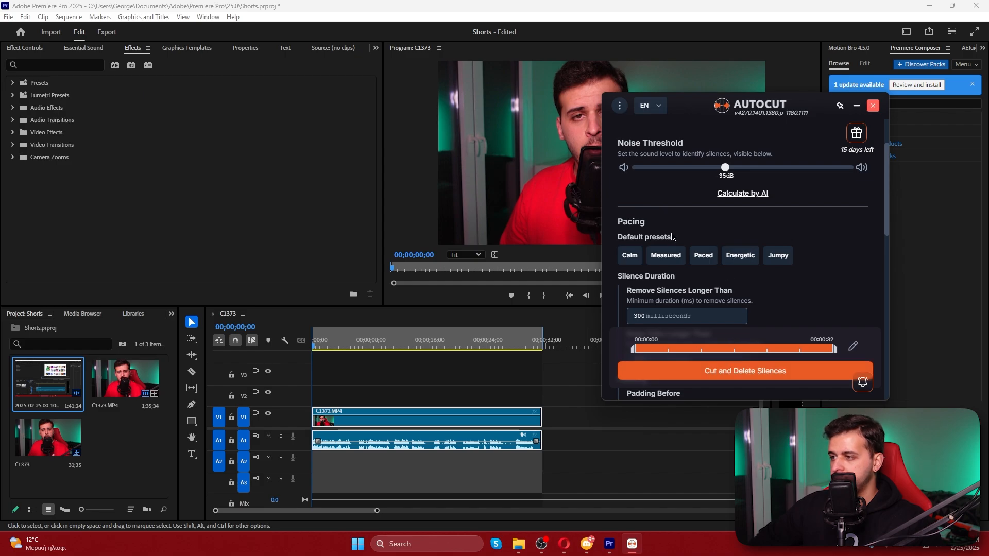
Try the Energetic, Measured, Paced and Jumpy pacing presets to compare their silence and talk durations
scroll(672, 217, down, 3)
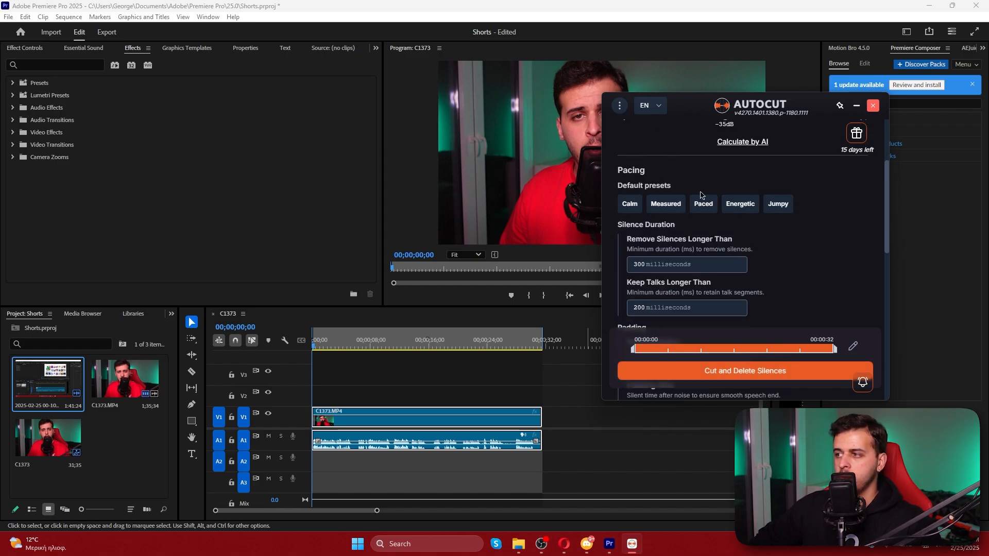
click(738, 205)
scroll(736, 208, down, 1)
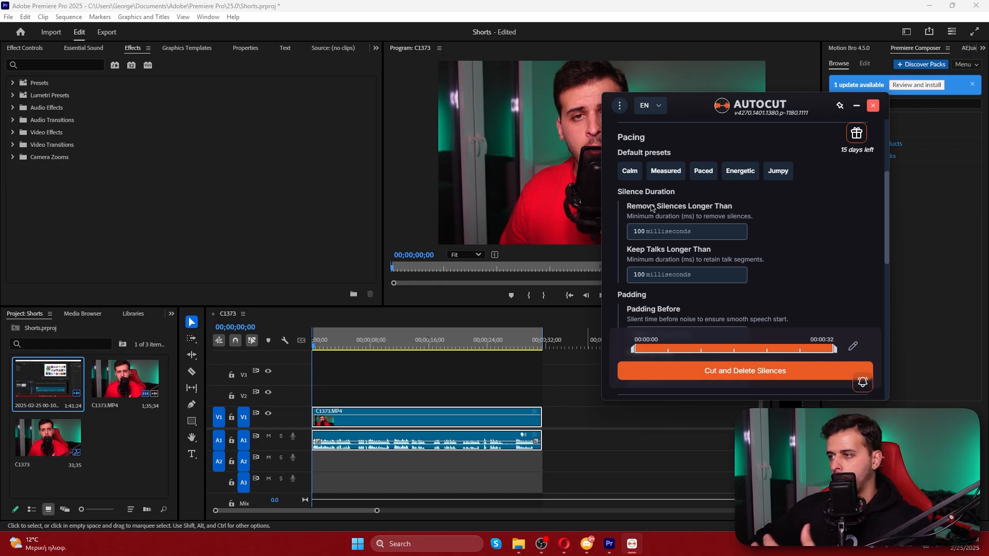
scroll(698, 209, down, 1)
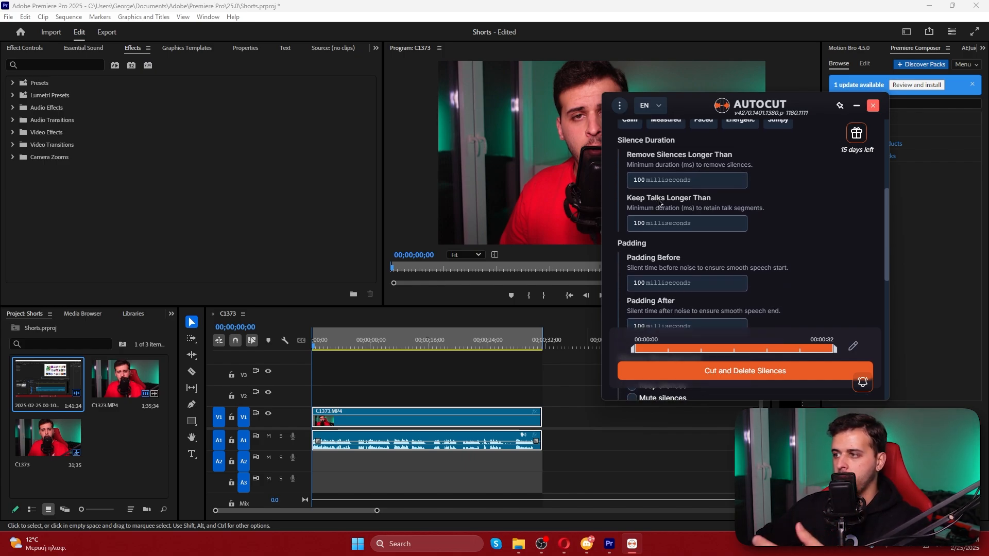
scroll(647, 225, up, 1)
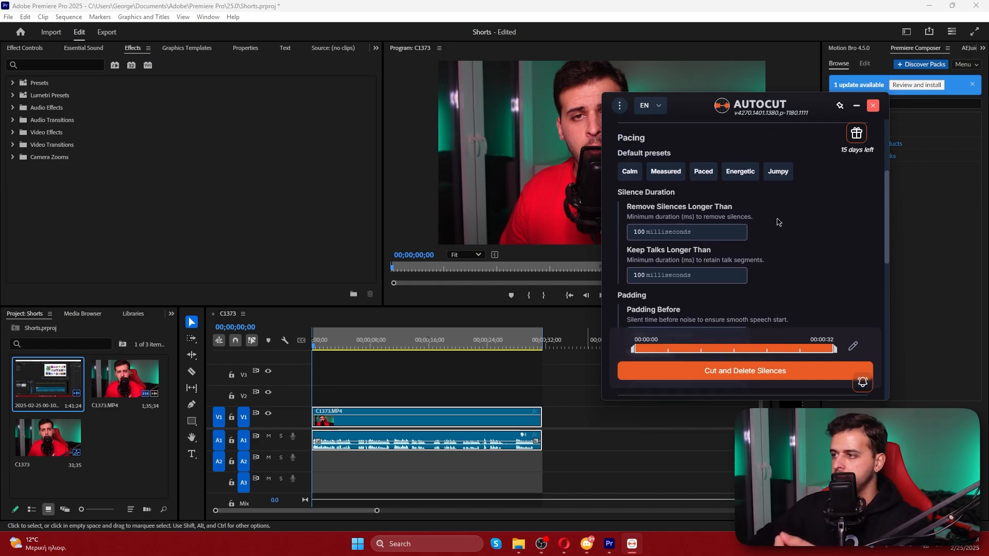
click(666, 173)
click(695, 175)
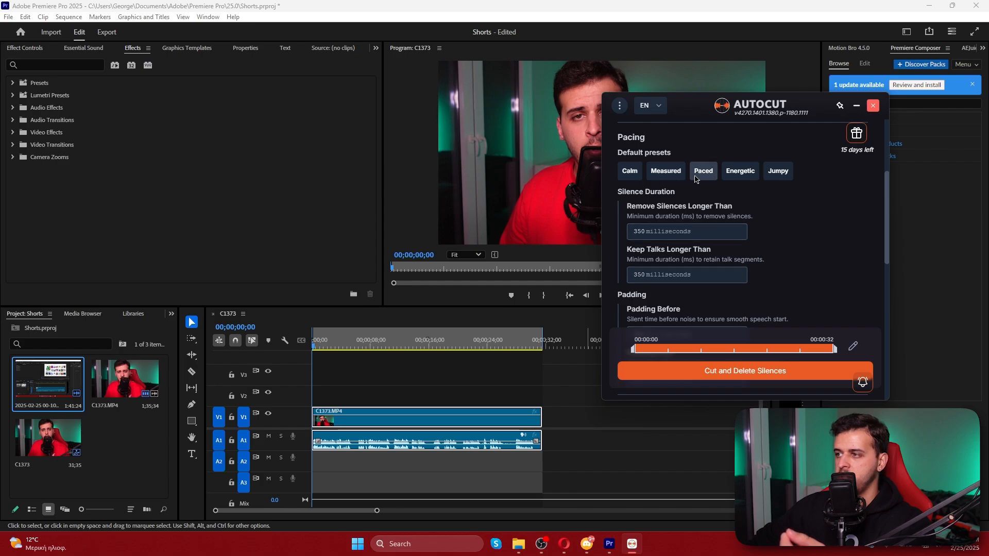
click(773, 174)
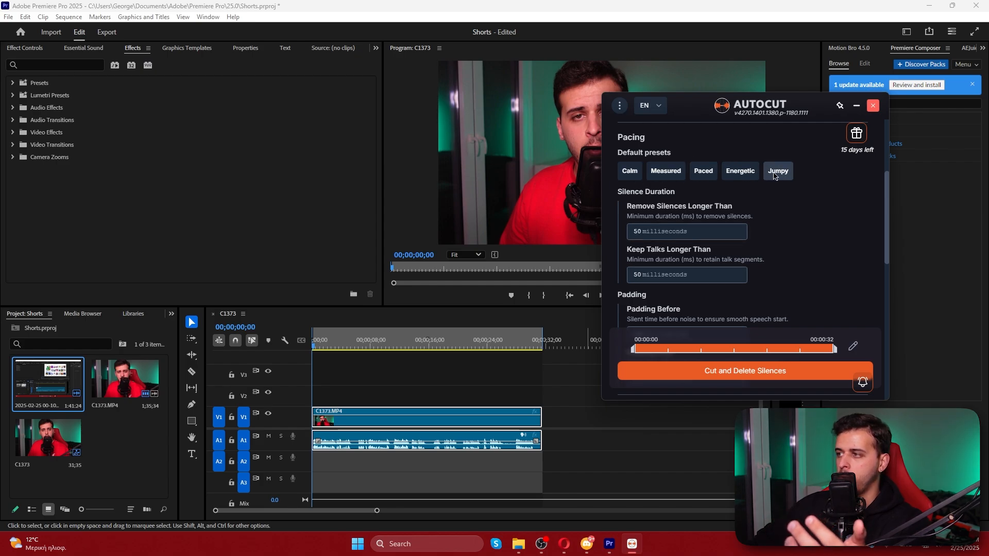
click(742, 175)
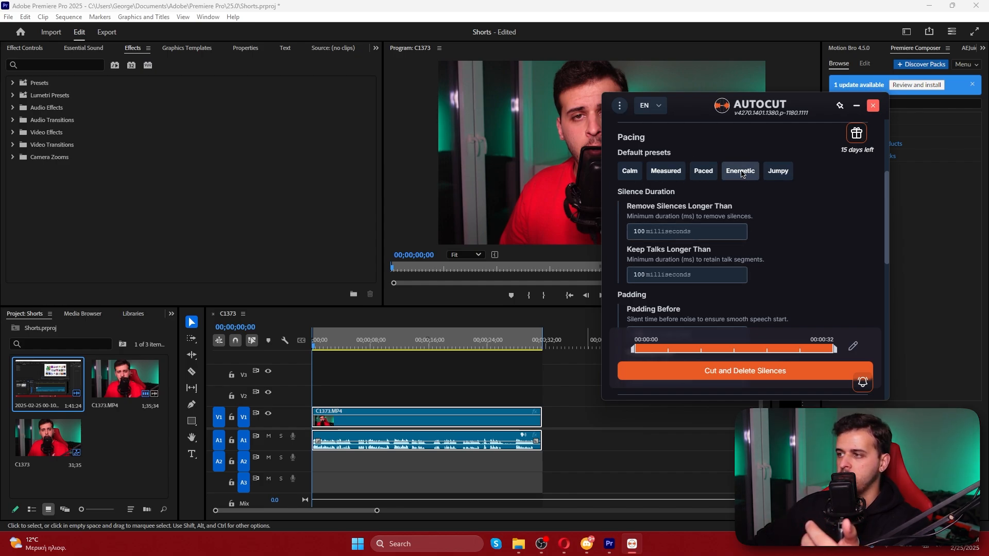
Apply the Jumpy pacing preset, keep Remove silences with no transitions, and run the silence cutting on the section
click(778, 175)
scroll(784, 209, down, 4)
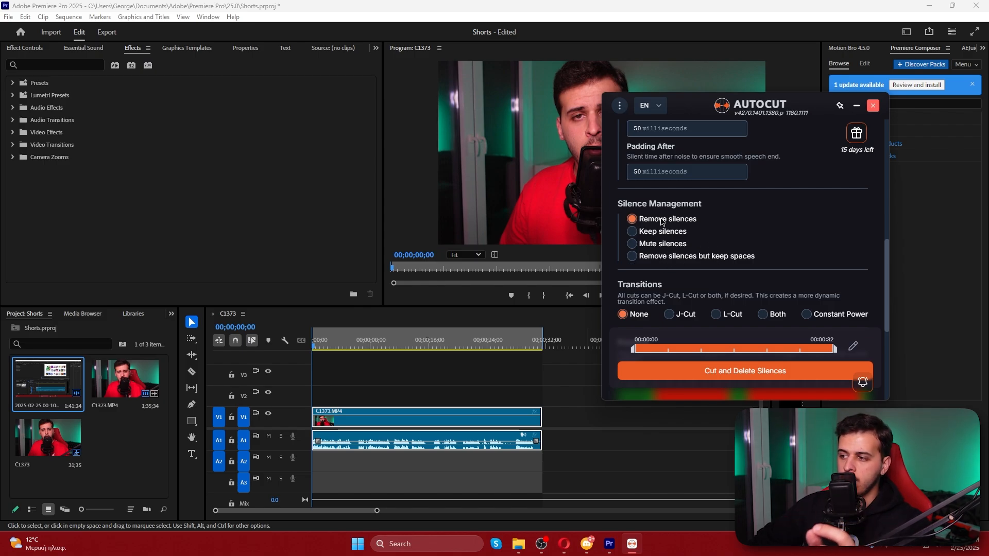
scroll(662, 221, down, 2)
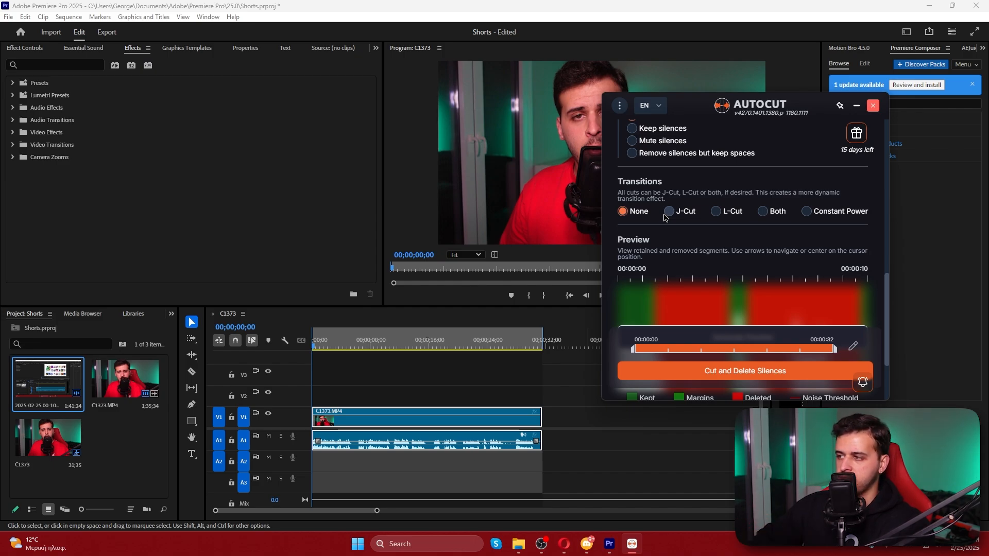
scroll(665, 217, down, 1)
scroll(664, 217, down, 2)
click(734, 371)
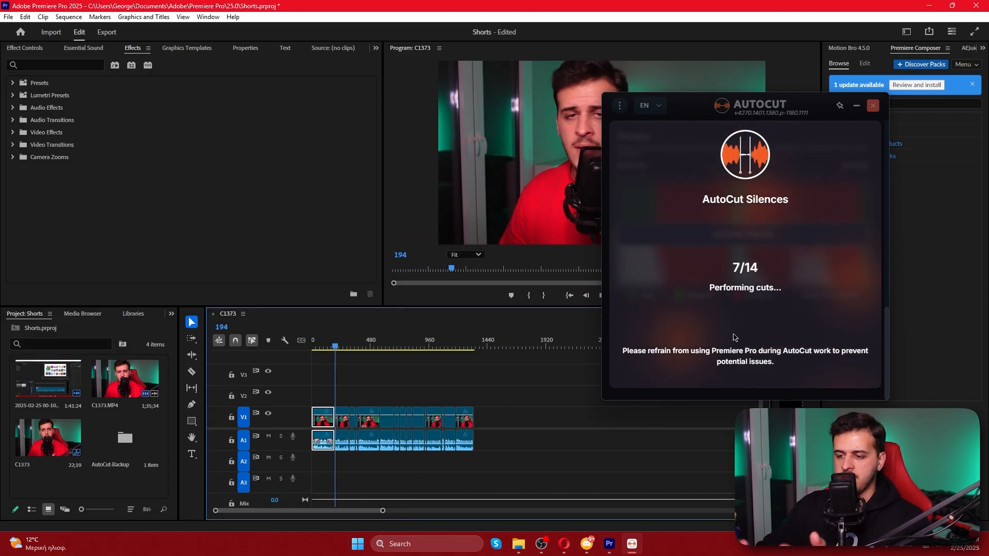
Dismiss the finished silence run and inspect the cuts in sequence C1373, returning the playhead to the start
click(860, 205)
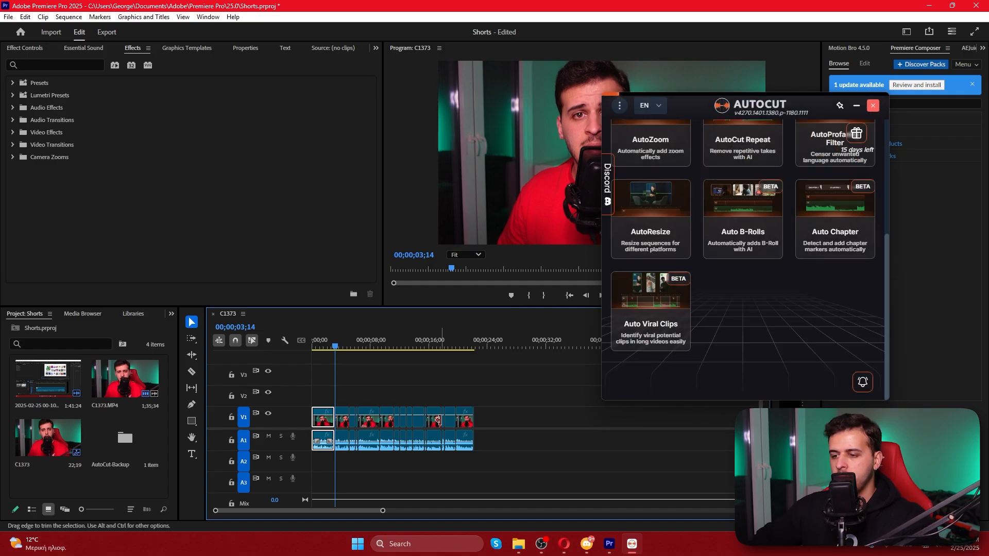
click(373, 390)
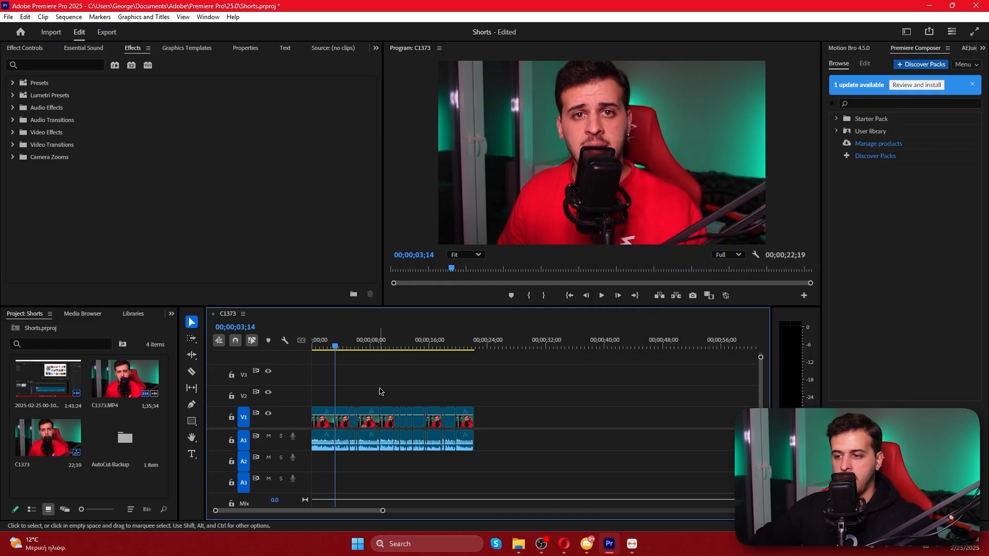
click(475, 347)
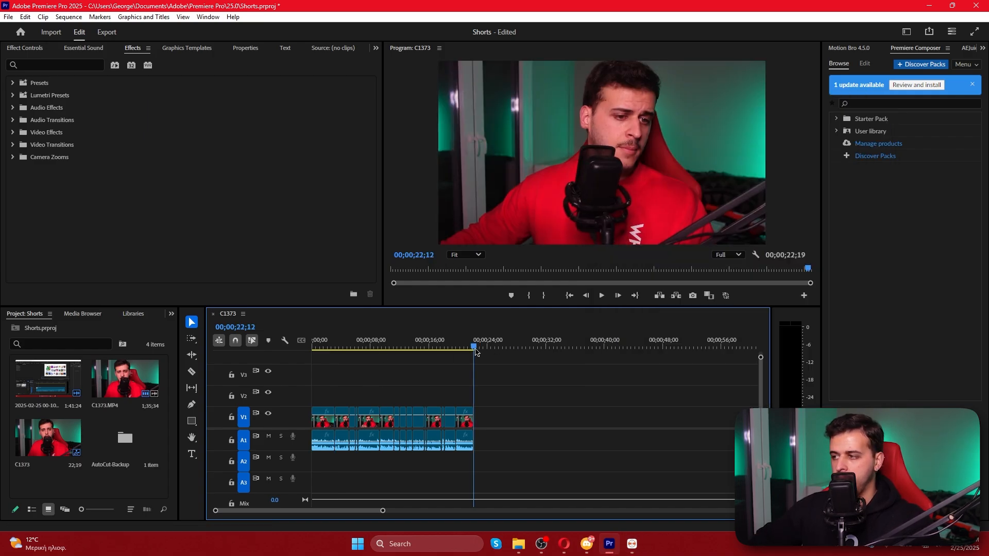
drag(475, 349, 285, 355)
drag(383, 510, 336, 508)
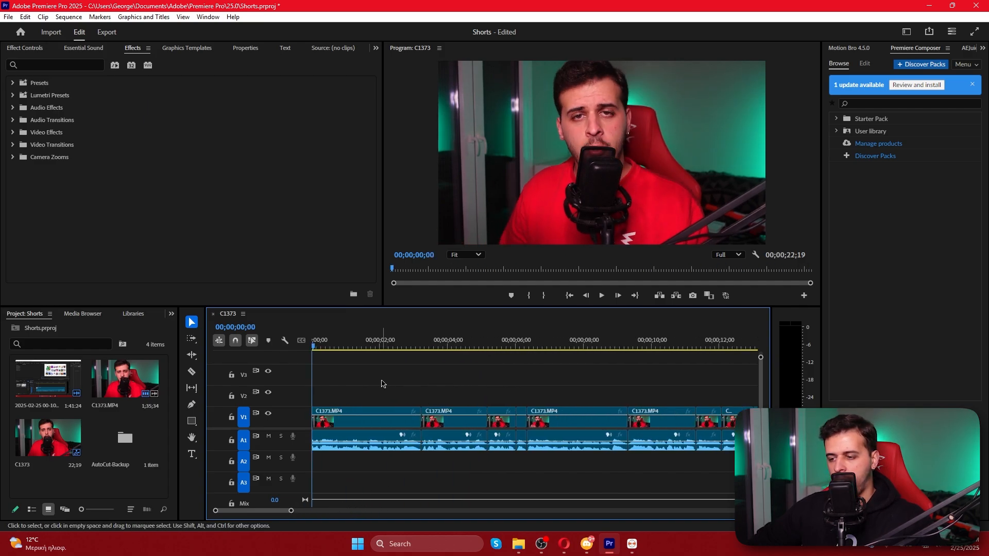
Delete the leftover sliver at the end of the cut clips, trimming the sequence to 00;00;22;12
drag(291, 510, 342, 512)
scroll(528, 451, down, 6)
drag(581, 462, 549, 405)
key(Delete)
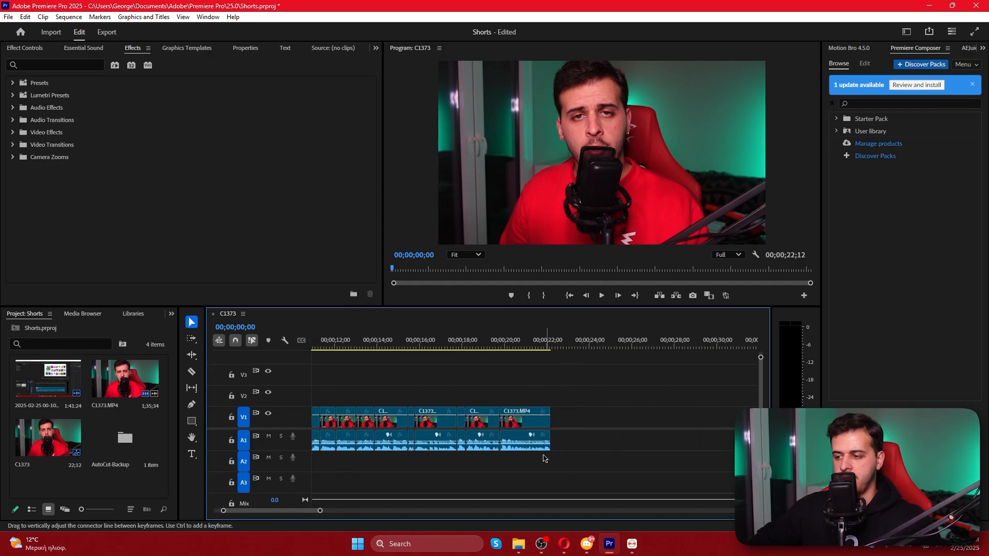
drag(271, 513, 264, 512)
Start AutoCut's Auto Captions and validate the full section with audio tracks A1, A2 and A3
click(632, 544)
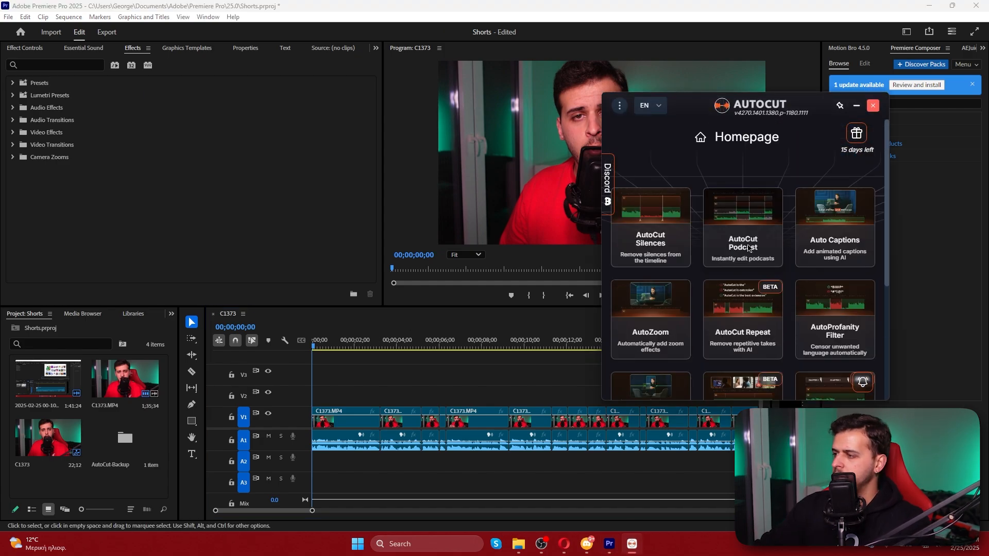
click(828, 239)
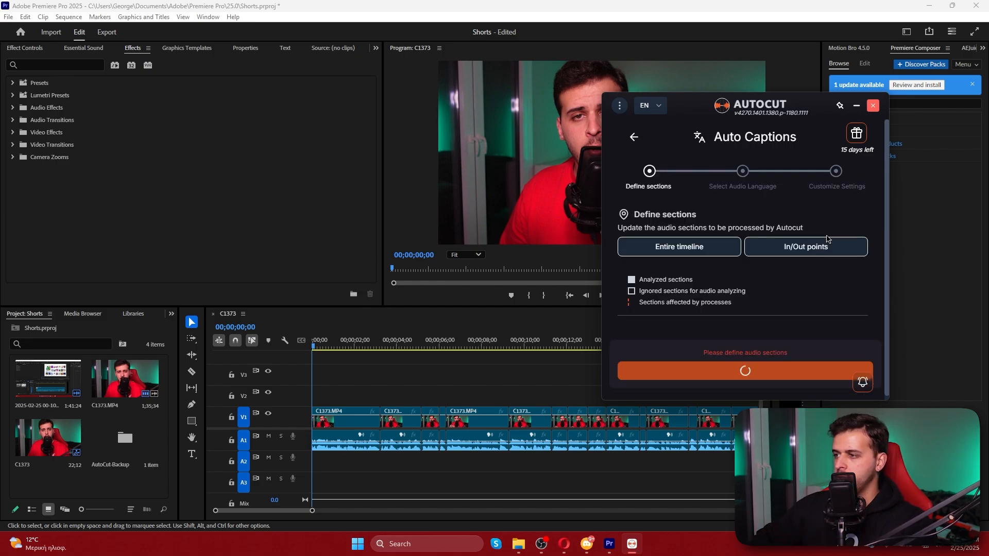
scroll(639, 304, down, 2)
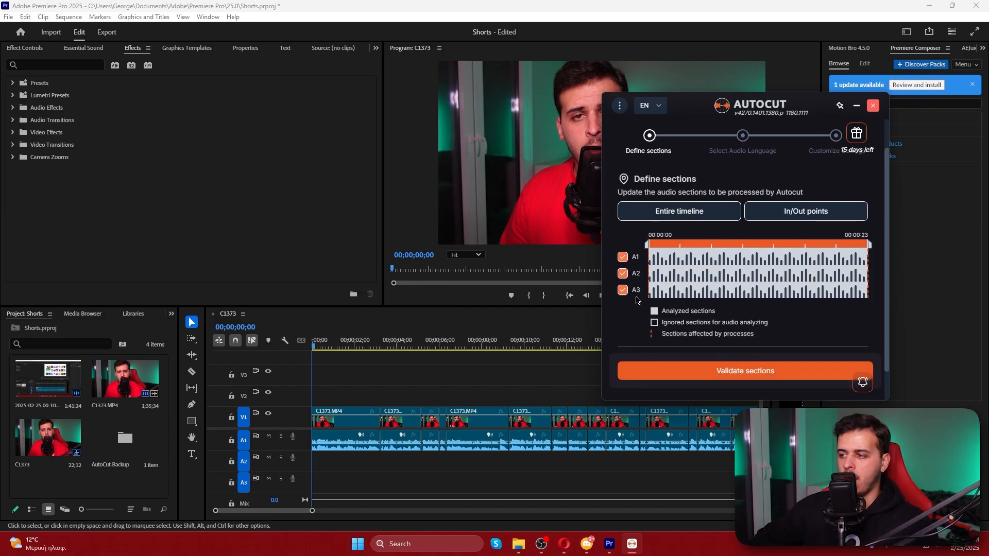
click(732, 384)
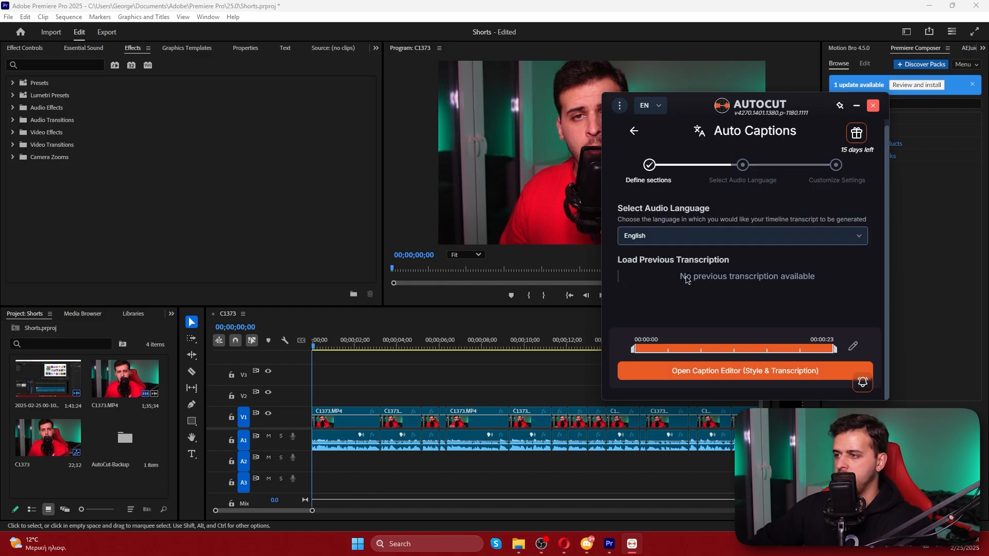
Browse the available audio languages, choose English, and open the caption editor to generate the transcript
click(656, 239)
scroll(656, 270, down, 3)
scroll(653, 281, up, 3)
scroll(652, 283, down, 4)
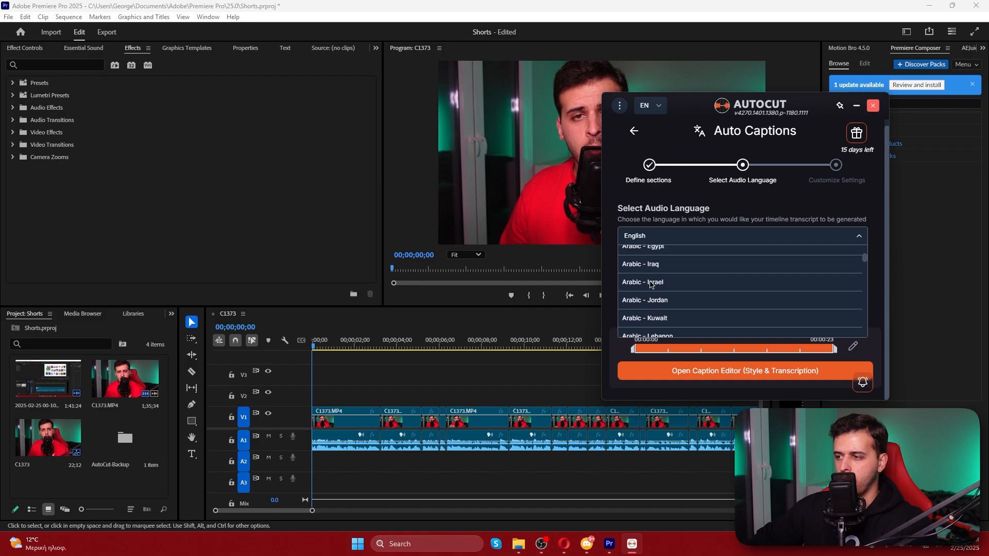
scroll(654, 284, down, 20)
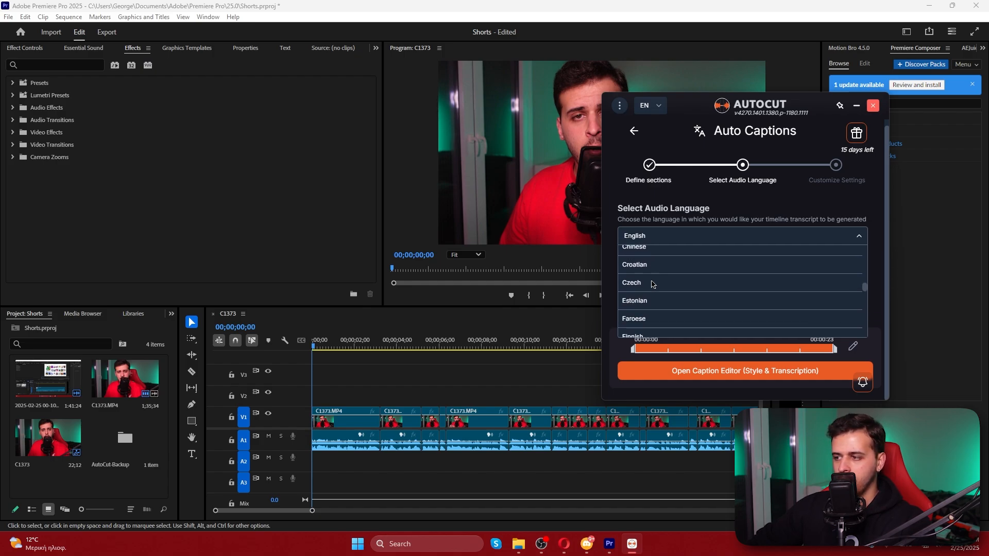
scroll(652, 288, up, 20)
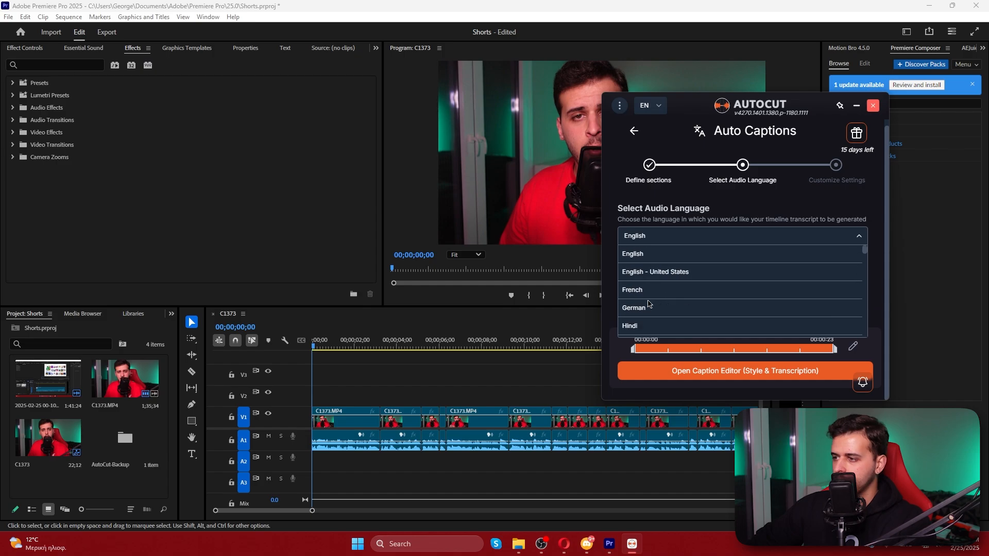
click(652, 256)
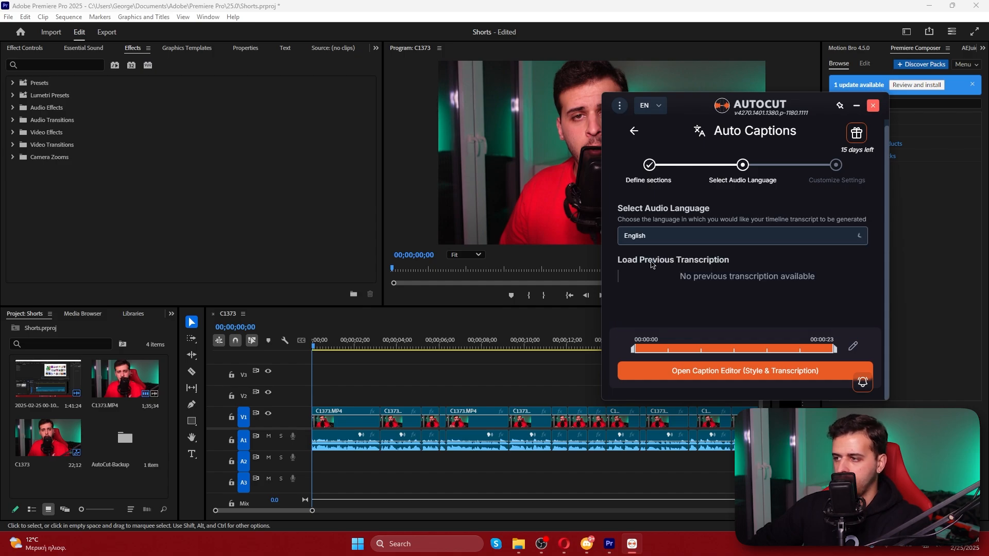
click(713, 370)
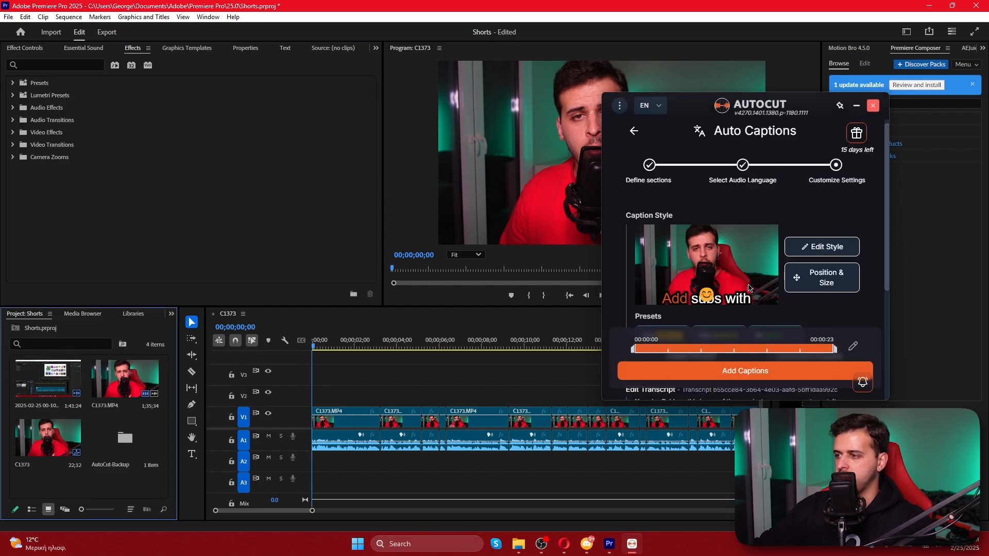
Compare both Alex Hormozi caption presets with the Mr Beast preset, and apply Mr Beast
scroll(749, 288, down, 2)
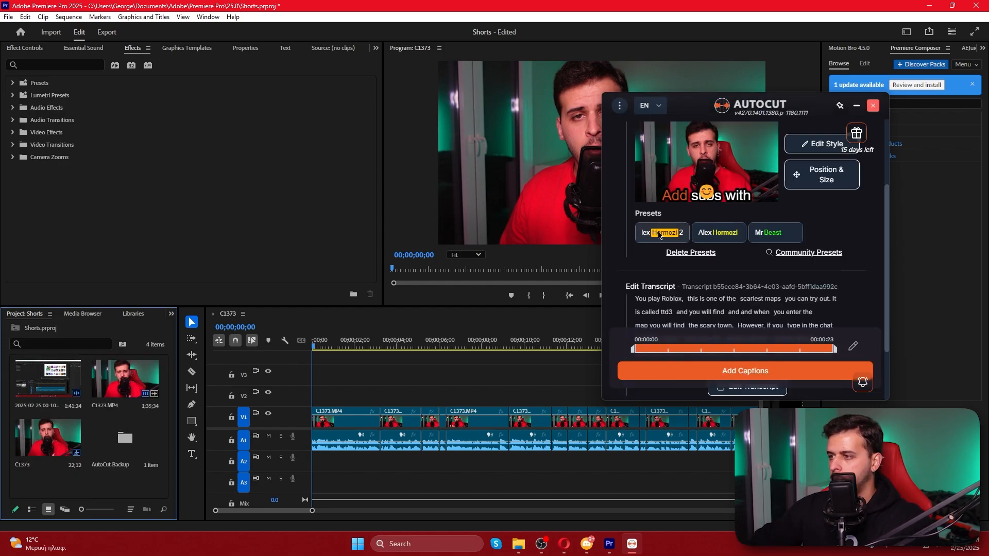
click(771, 234)
click(705, 232)
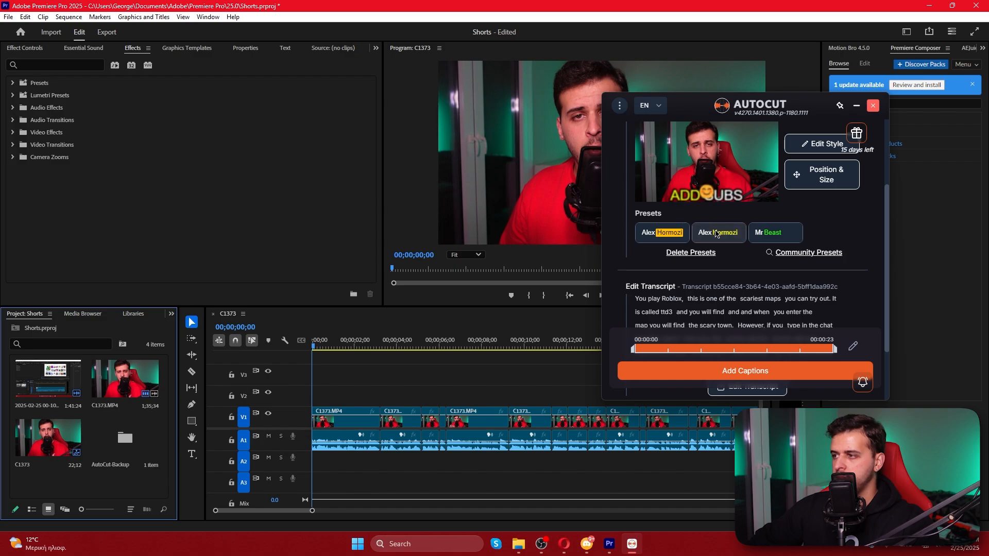
click(662, 232)
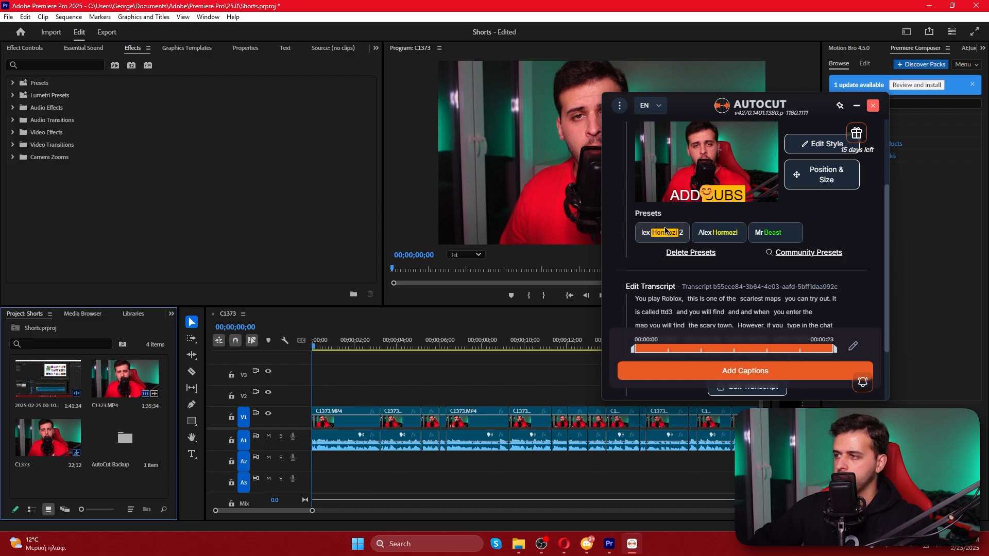
click(773, 233)
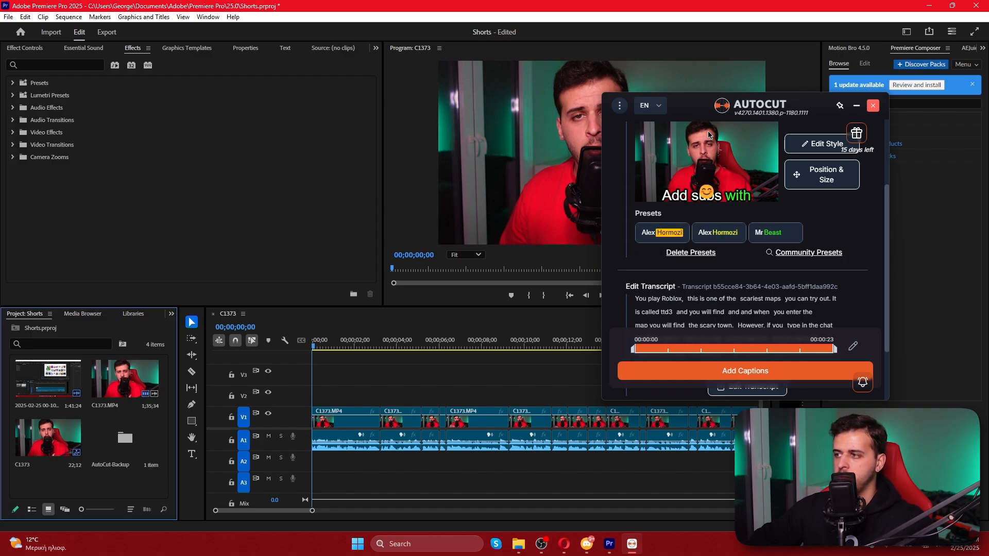
Edit the transcript, correcting "clone" to "clown" in the low-confidence caption "black and a clone"
scroll(711, 155, down, 3)
click(746, 305)
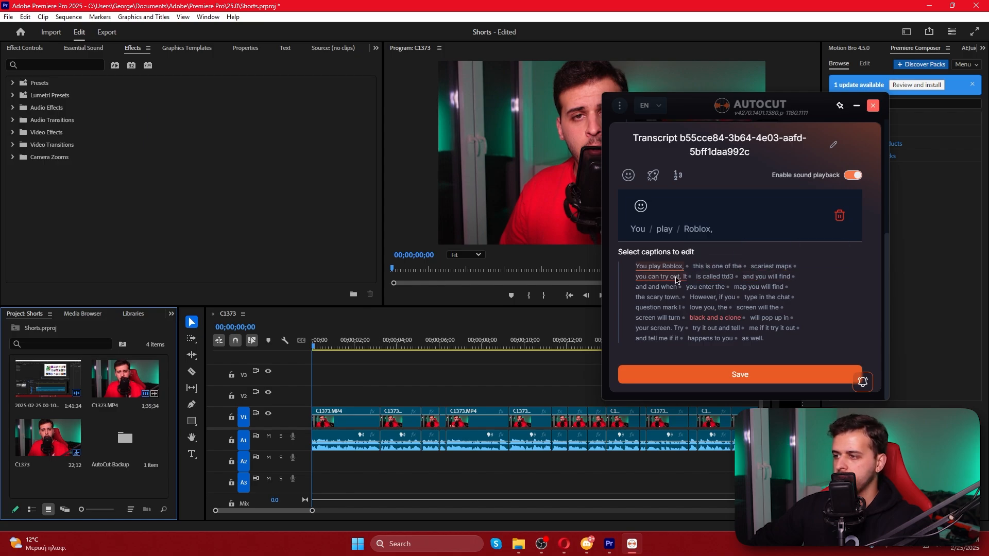
click(735, 323)
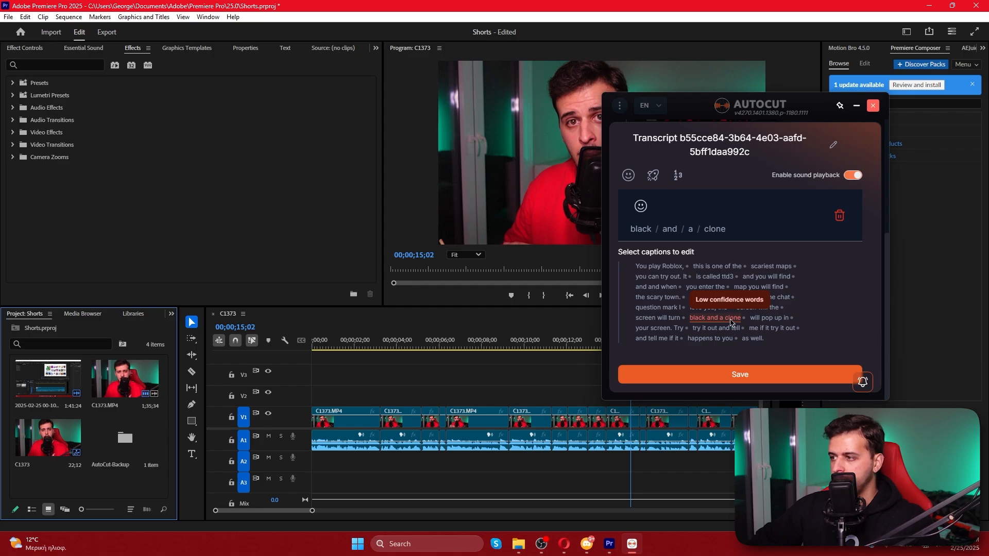
click(720, 233)
text(clown)
key(Return)
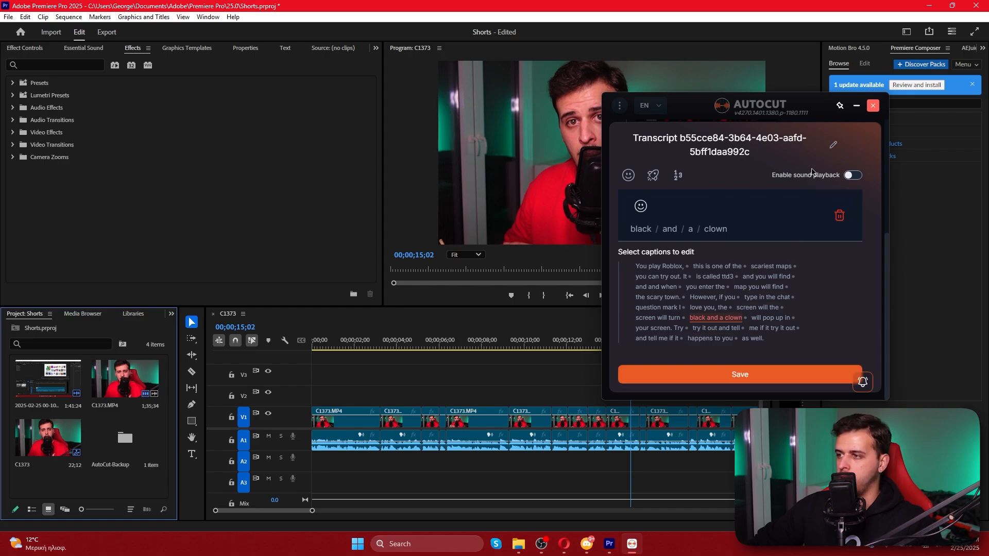
Generate static and then animated emojis for the transcript, and save it
click(628, 176)
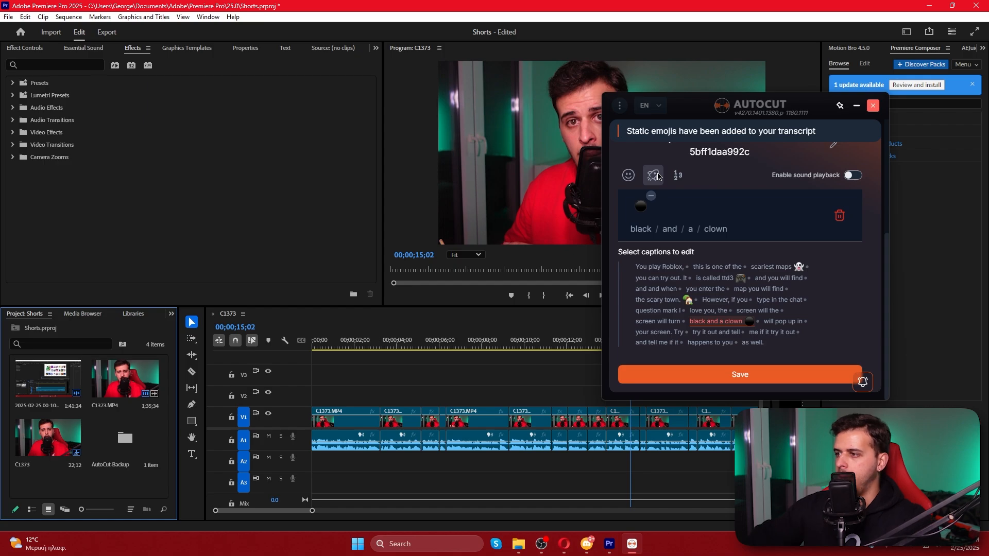
click(654, 176)
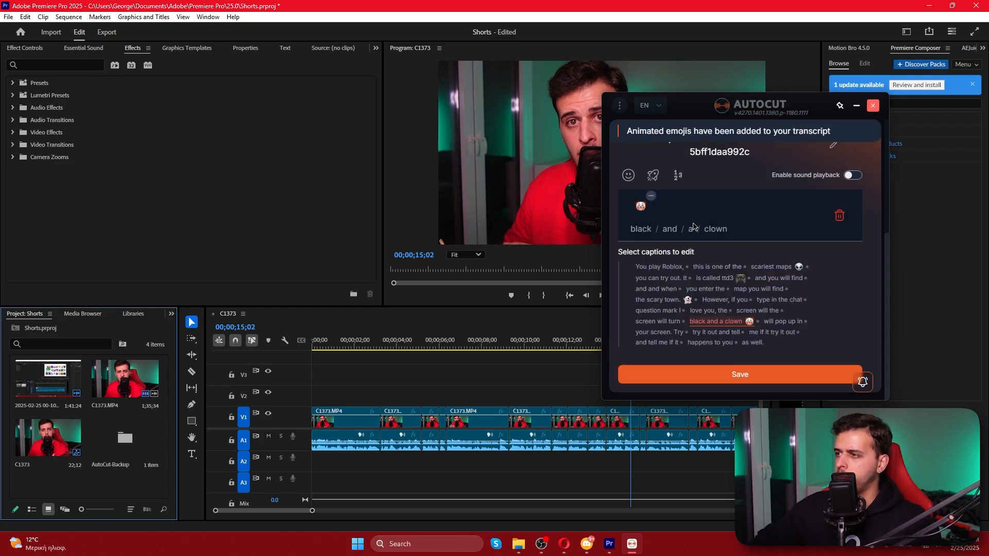
click(736, 374)
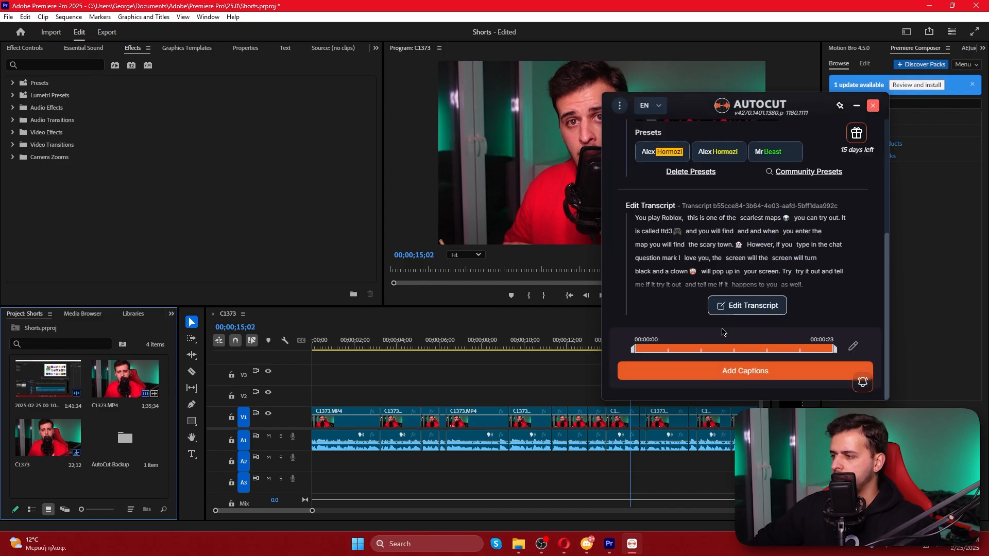
Add the captions to the sequence and dismiss the Auto Captions completion report
click(709, 369)
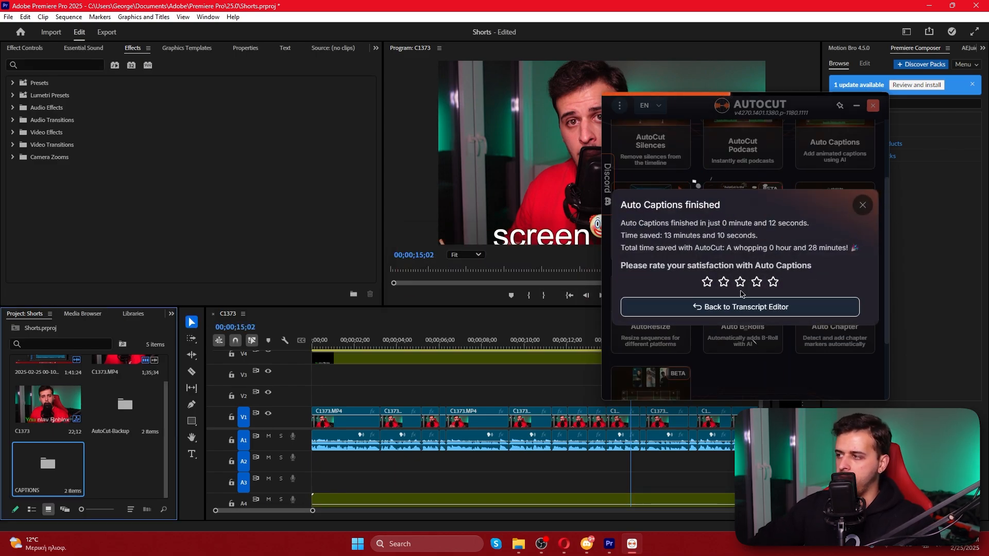
click(725, 309)
click(865, 139)
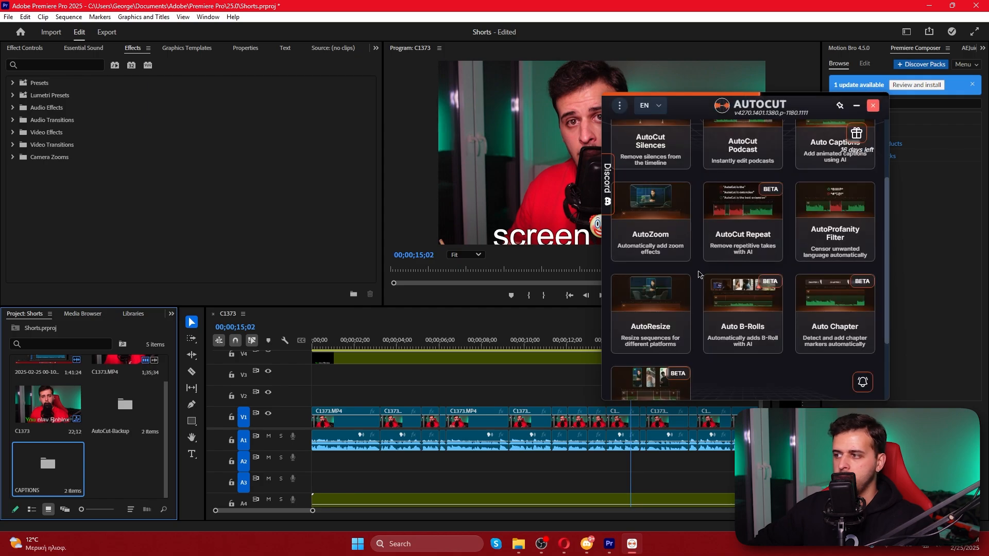
Play the captioned sequence from the beginning to check the animated captions and emojis over the video
click(470, 384)
click(494, 364)
mouse_move(583, 240)
mouse_down()
mouse_move(582, 223)
mouse_move(585, 237)
mouse_up()
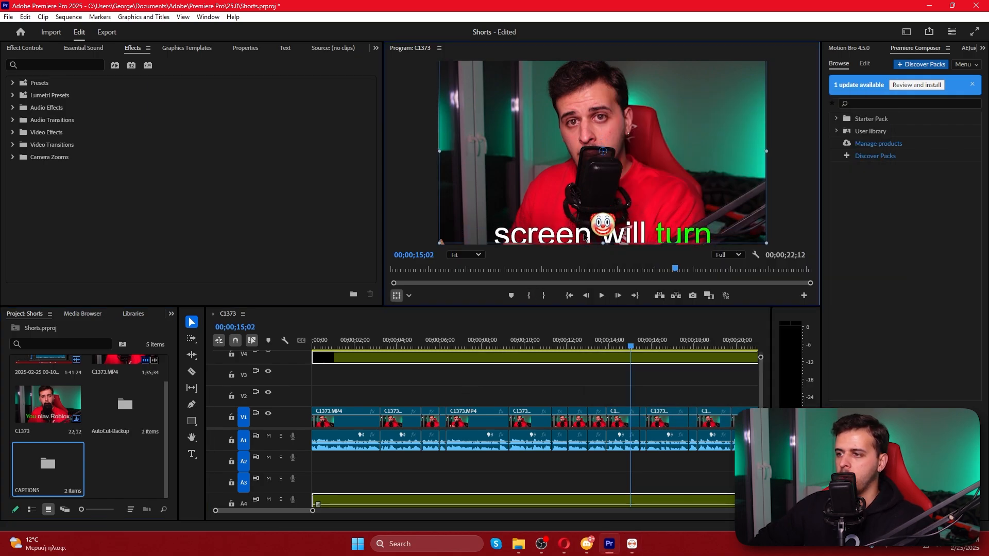
click(507, 382)
drag(372, 346, 305, 347)
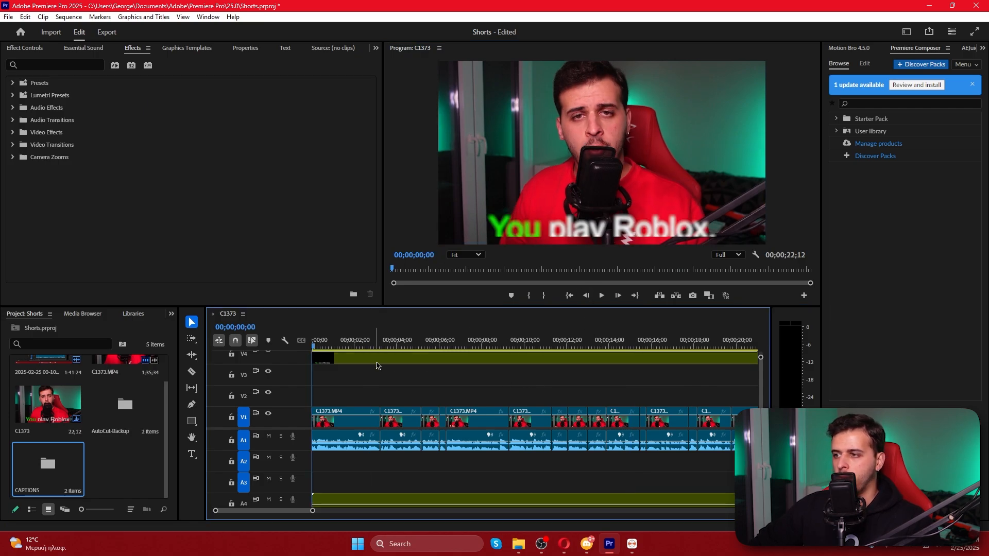
drag(313, 512, 394, 512)
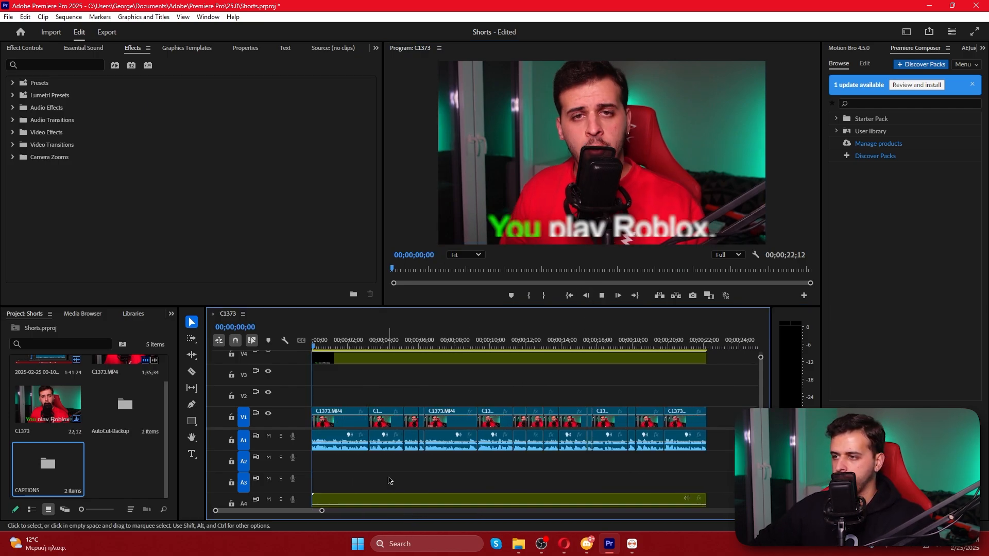
key(space)
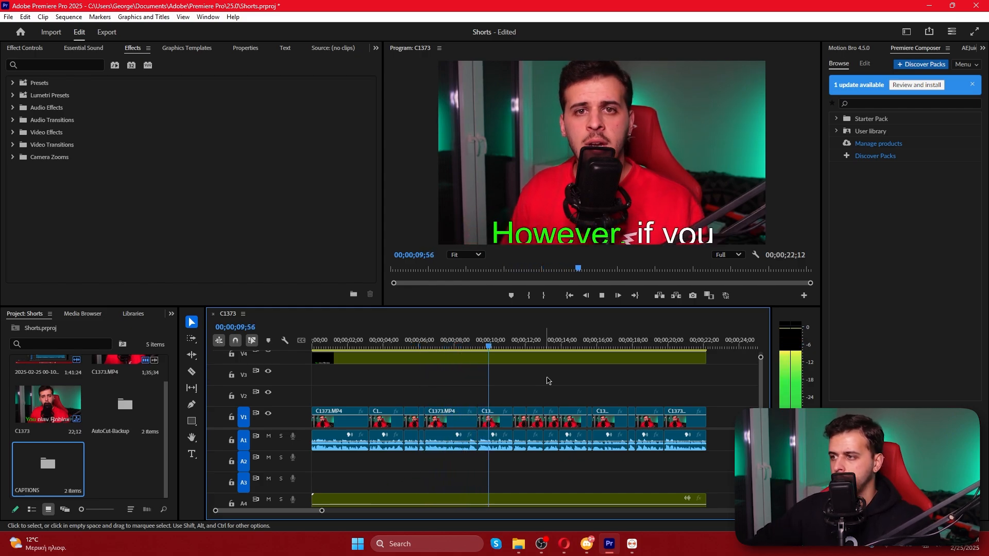
Delete the captions clip from the timeline and mark the remaining cut clips as the In/Out range
click(581, 363)
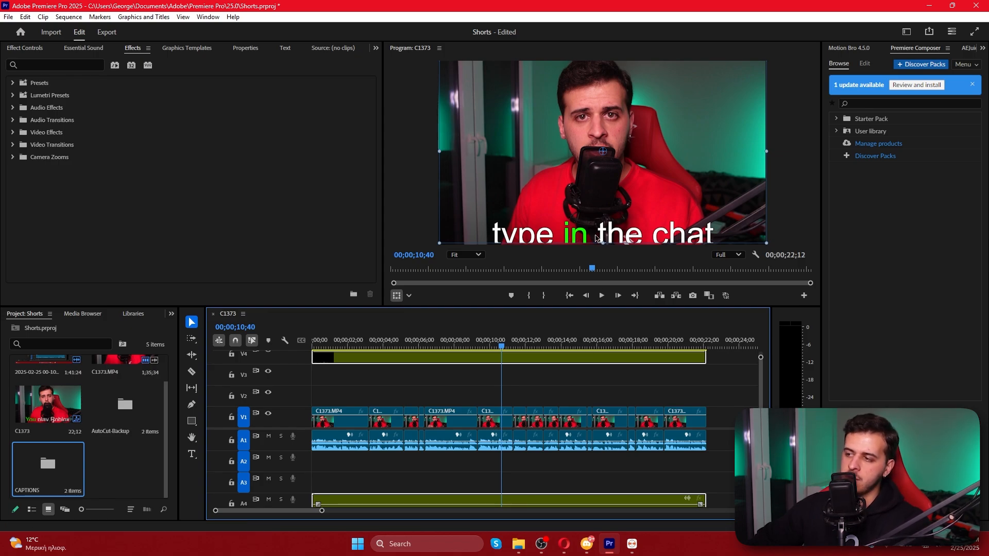
key(Delete)
drag(702, 465, 314, 394)
right_click(395, 337)
click(444, 126)
Restart Auto Captions, validate the section with tracks A1 to A4, and load the previous transcription
click(632, 544)
scroll(656, 217, up, 3)
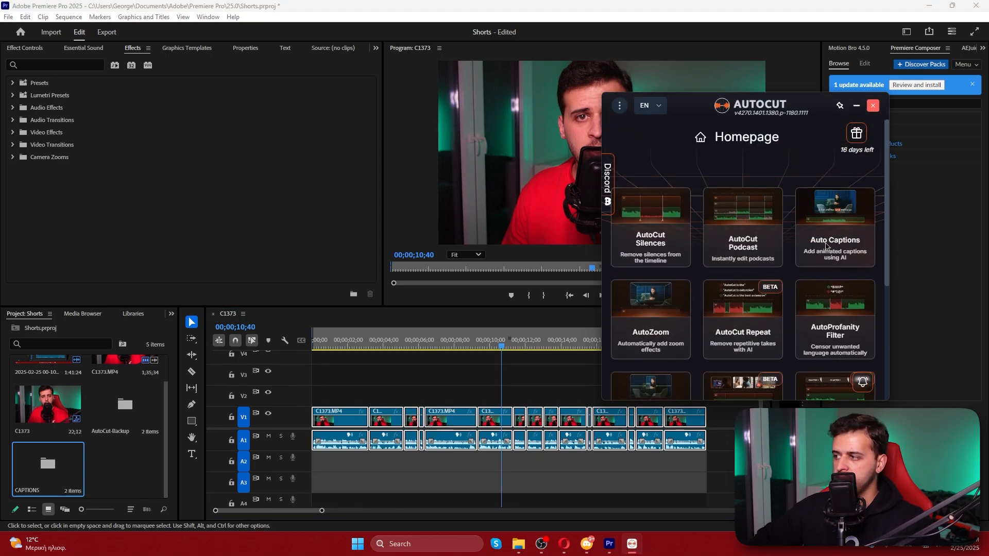
click(833, 241)
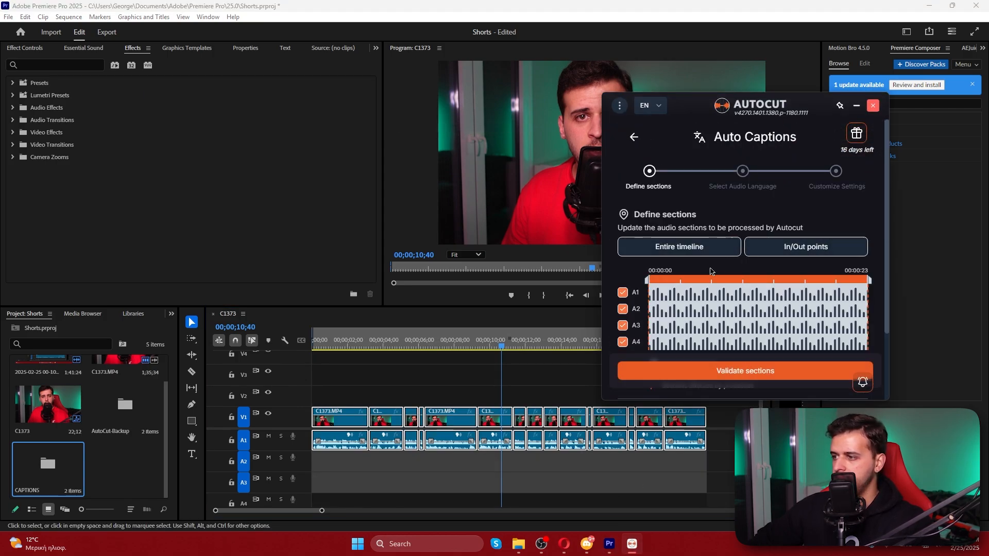
scroll(720, 315, down, 2)
click(708, 373)
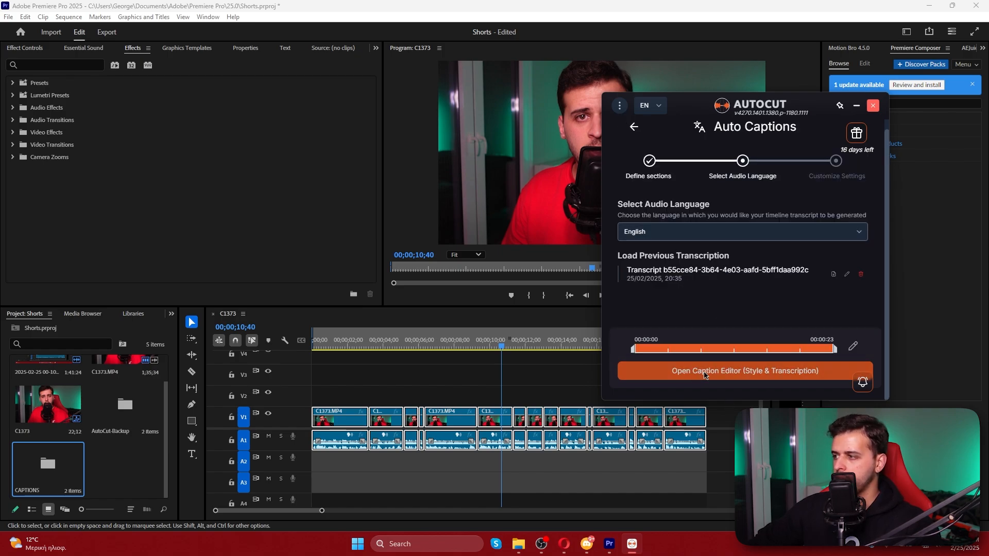
click(835, 276)
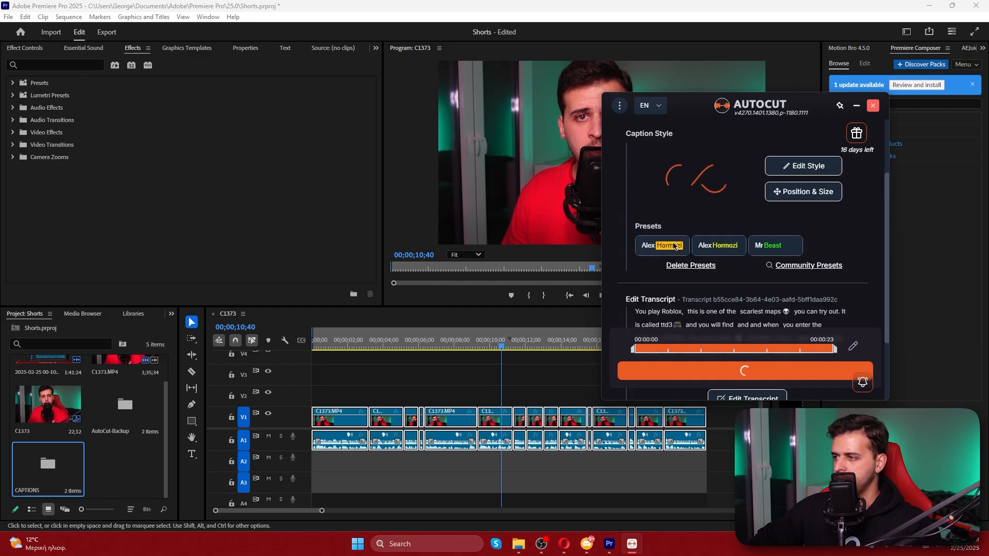
In the caption position and size settings, set the font size to 83 px and the maximum width to 35%
click(821, 196)
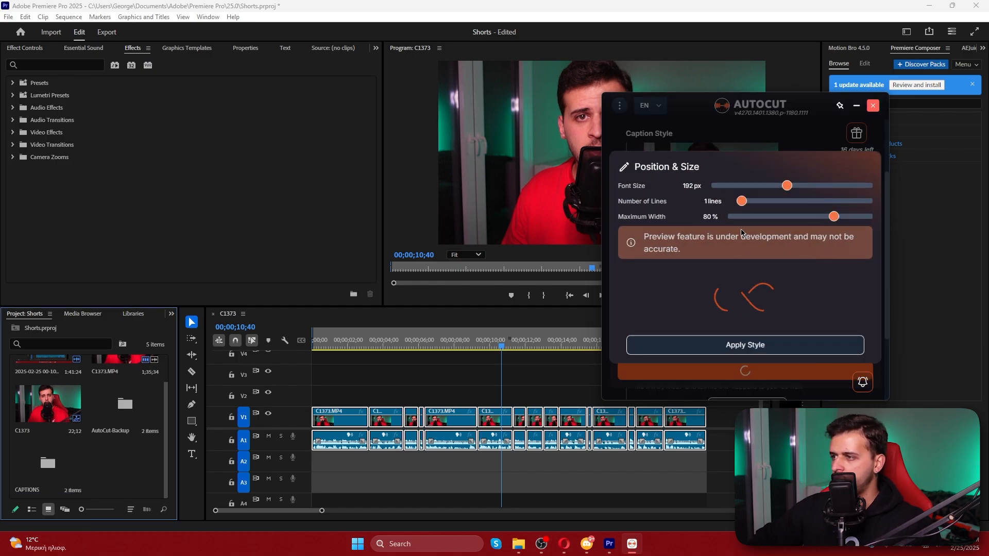
click(749, 157)
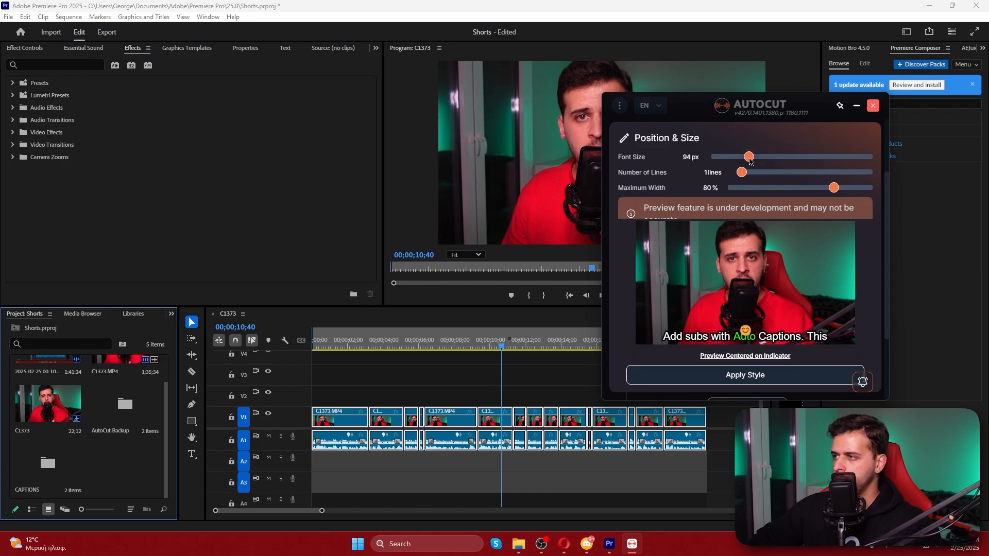
drag(753, 158, 744, 158)
drag(834, 191, 759, 191)
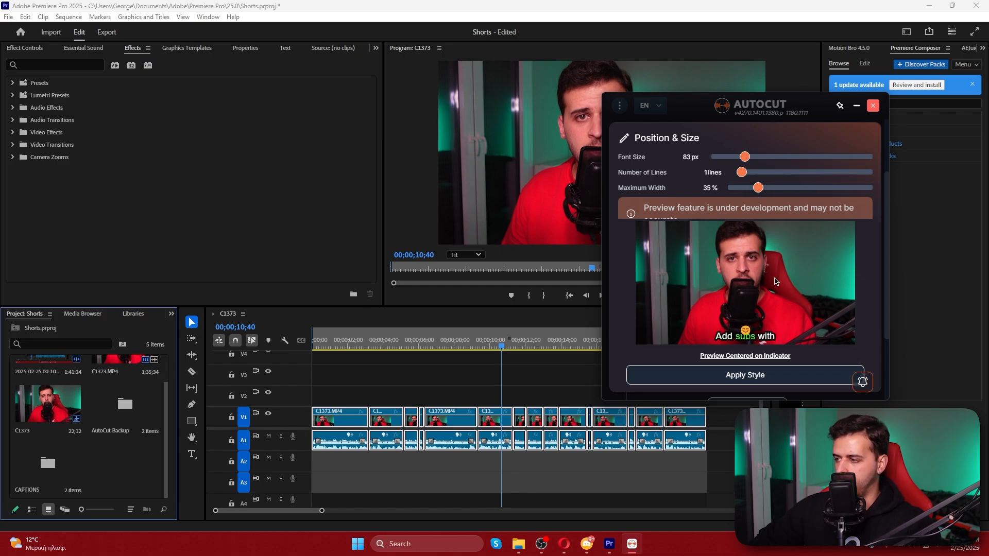
Apply the caption sizing, add the captions to the sequence, and dismiss the Auto Captions completion report
click(745, 375)
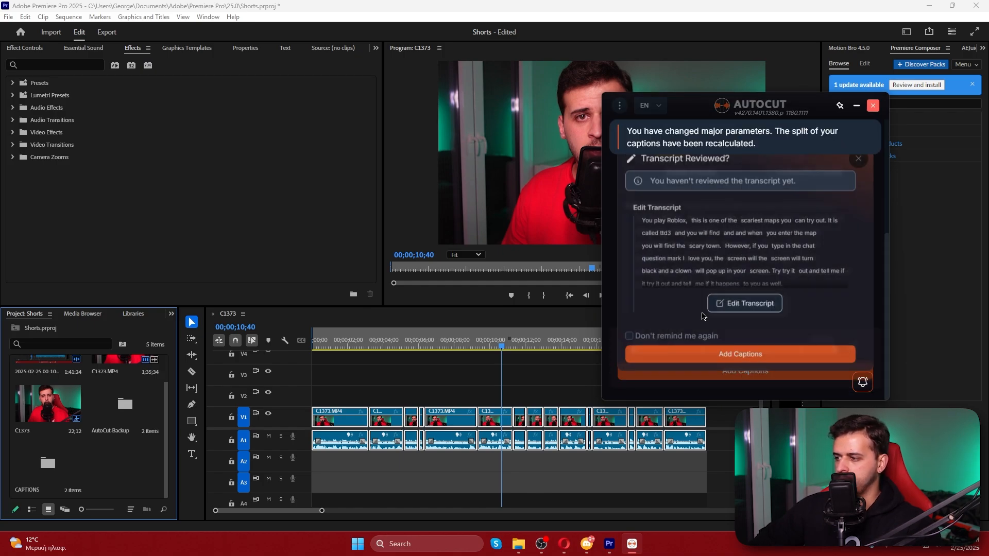
click(711, 353)
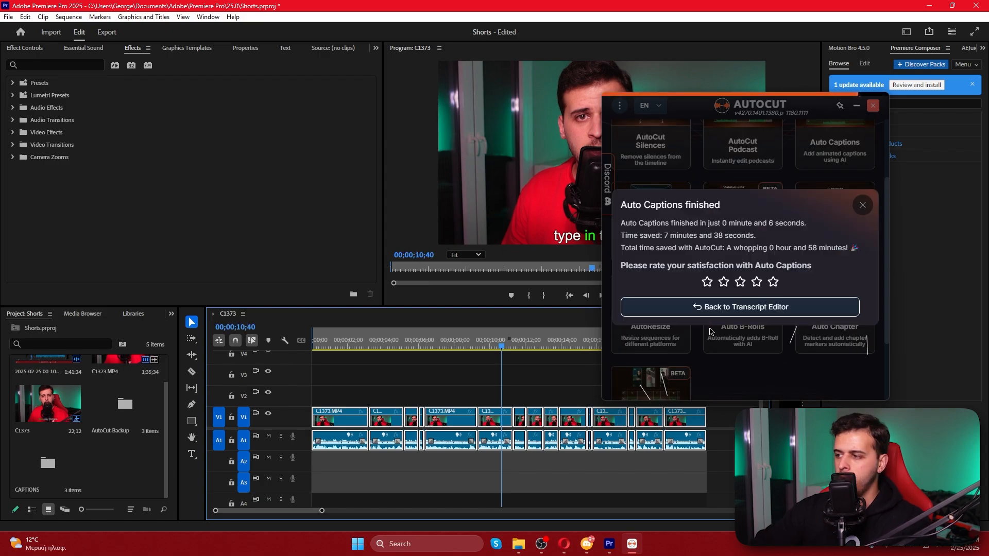
click(863, 205)
Play the sequence from the beginning to check the smaller, narrower captions over the video
click(318, 346)
drag(318, 345, 300, 347)
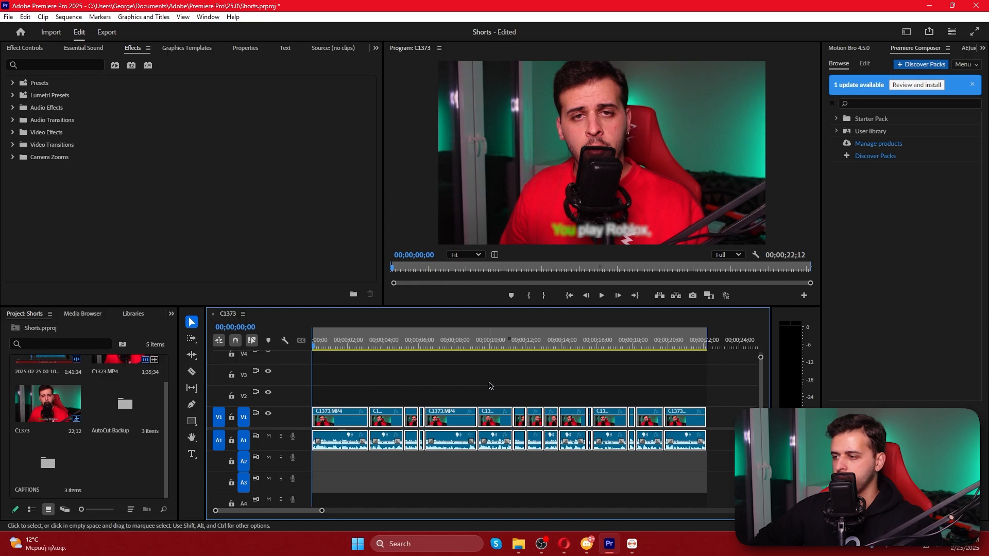
drag(760, 357, 761, 353)
drag(387, 389, 387, 415)
click(374, 377)
key(space)
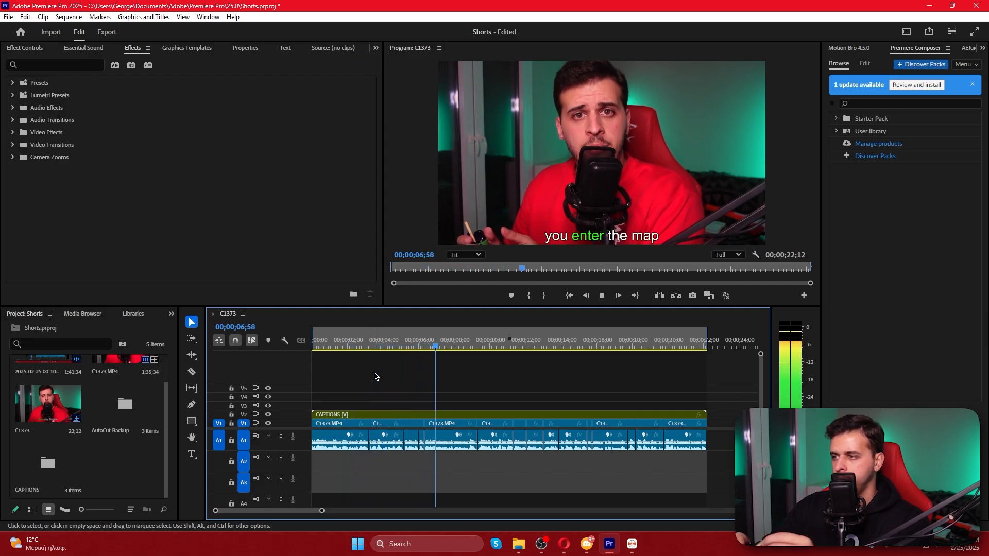
key(space)
Restart Auto Captions on the entire timeline, validate the section with tracks A1 to A4, and load the previous transcription
click(632, 544)
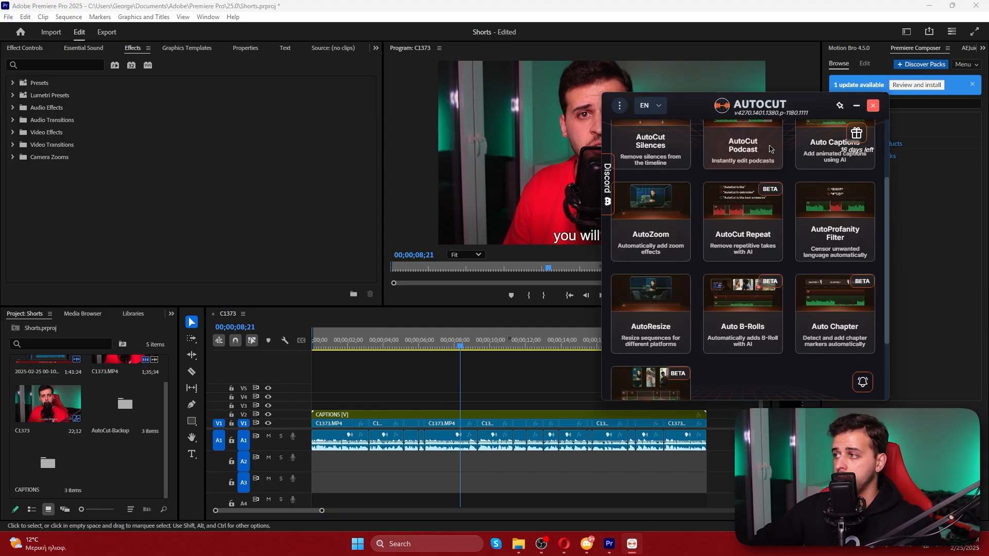
click(824, 145)
click(680, 254)
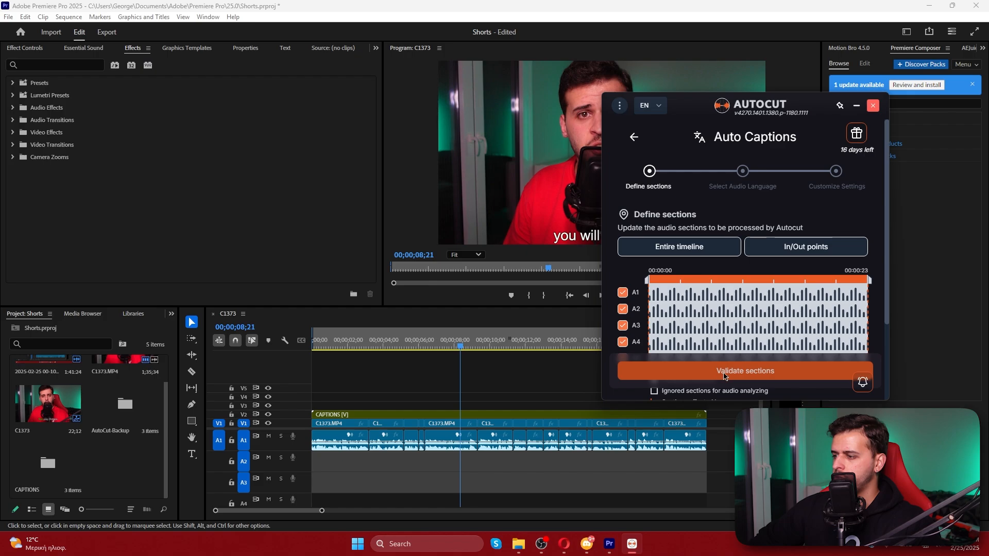
click(726, 375)
scroll(697, 260, down, 1)
click(713, 280)
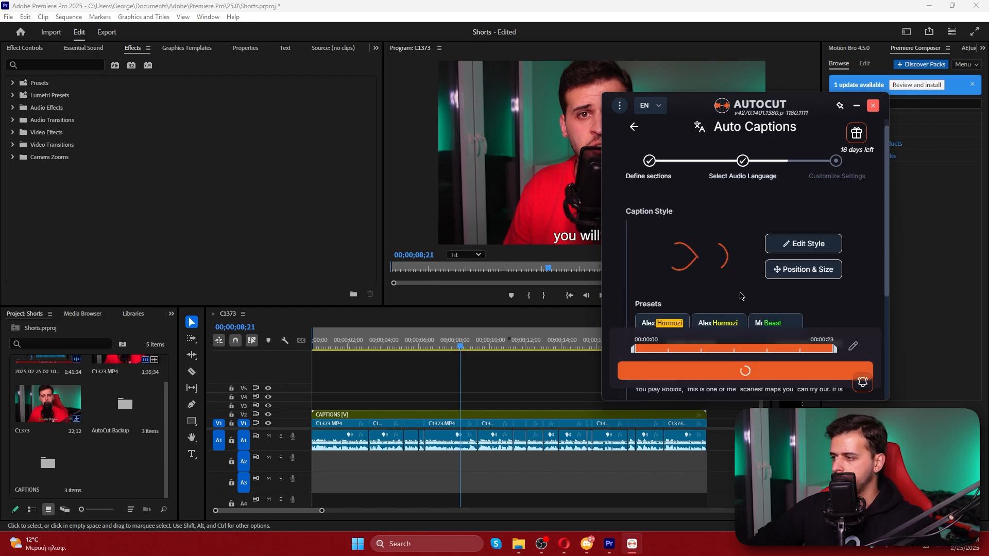
Edit the caption style, search the font names for "grobo", and set the caption font to the matching GROBOL… font
click(821, 304)
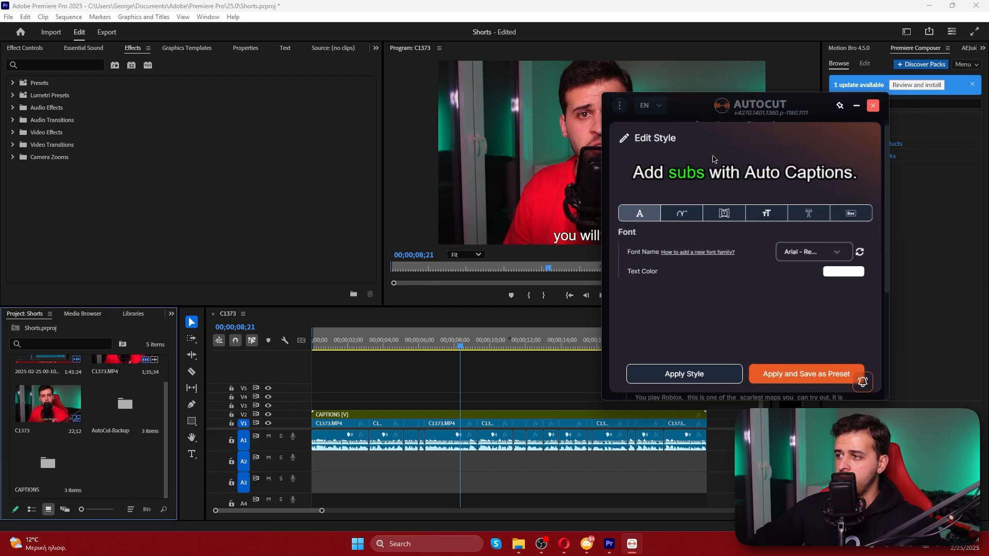
click(814, 250)
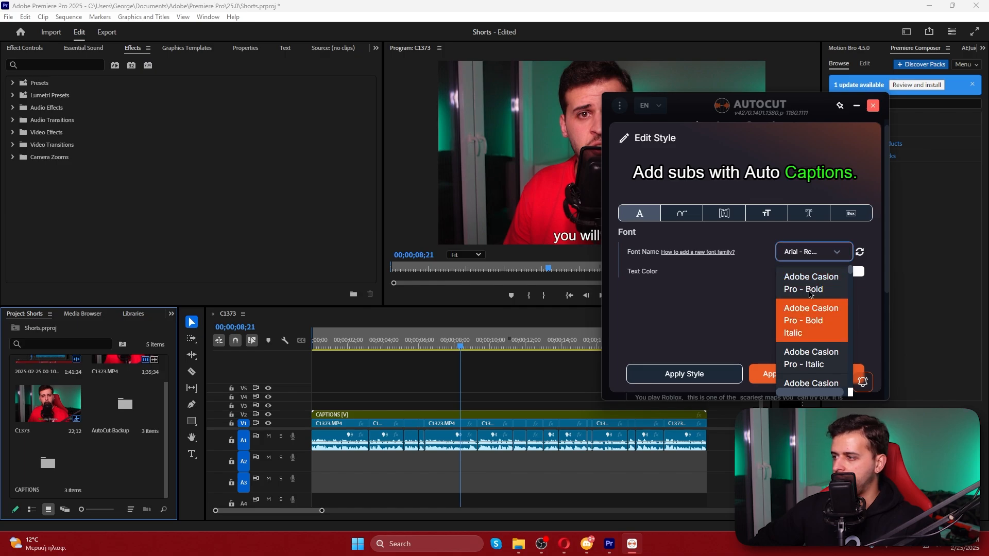
scroll(810, 284, down, 5)
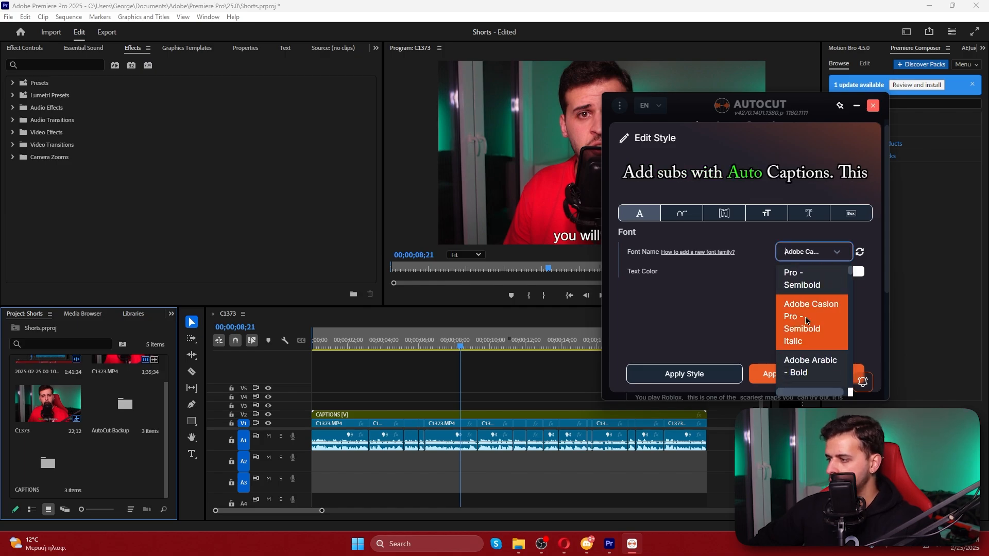
text(capt)
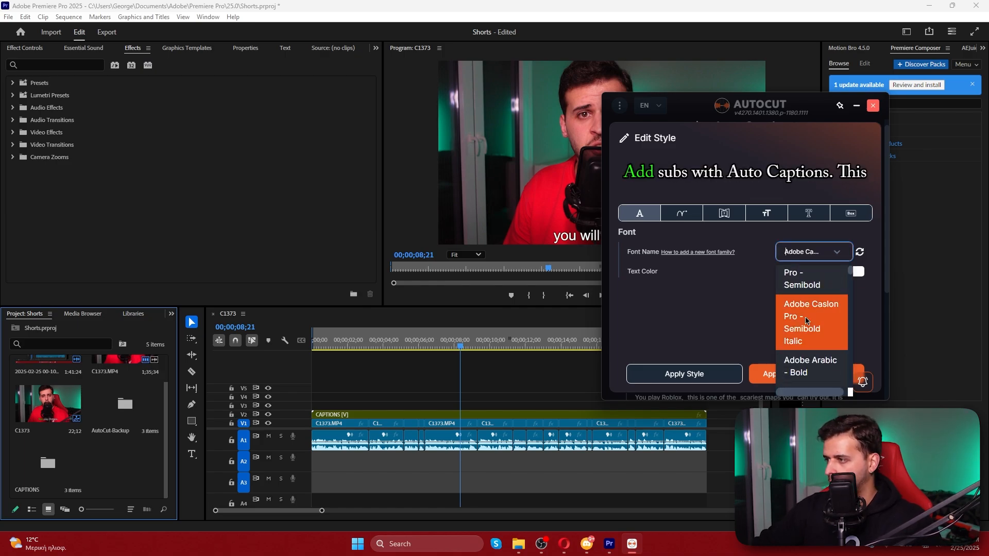
key(BackSpace)
key(BackSpace)
key(BackSpace)
key(BackSpace)
text(grobo)
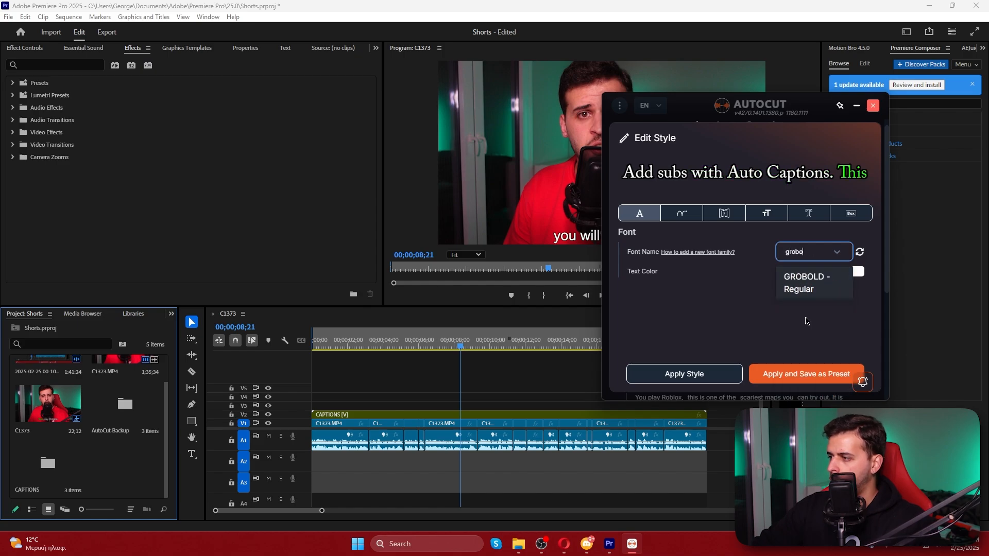
click(796, 285)
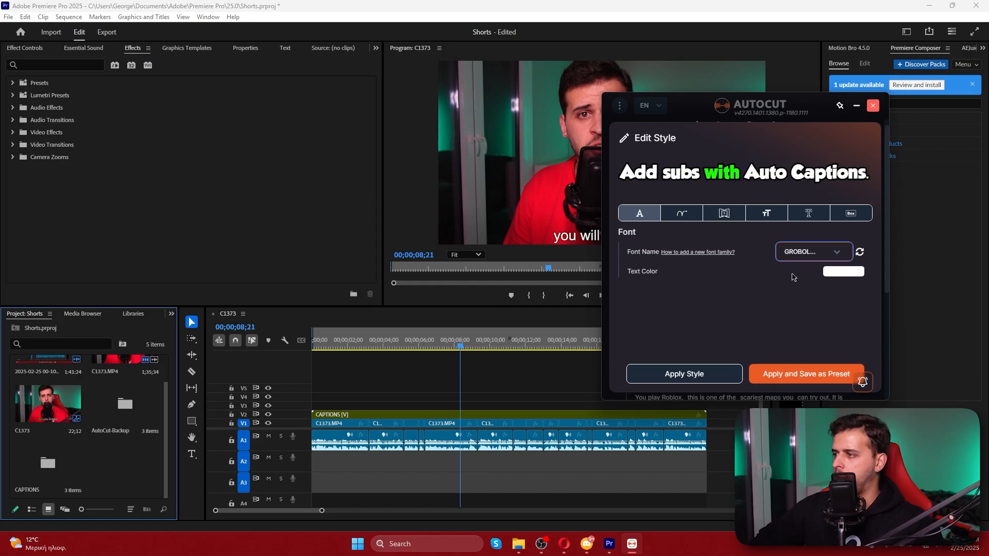
Change the highlight color of the caption animation to red
click(665, 210)
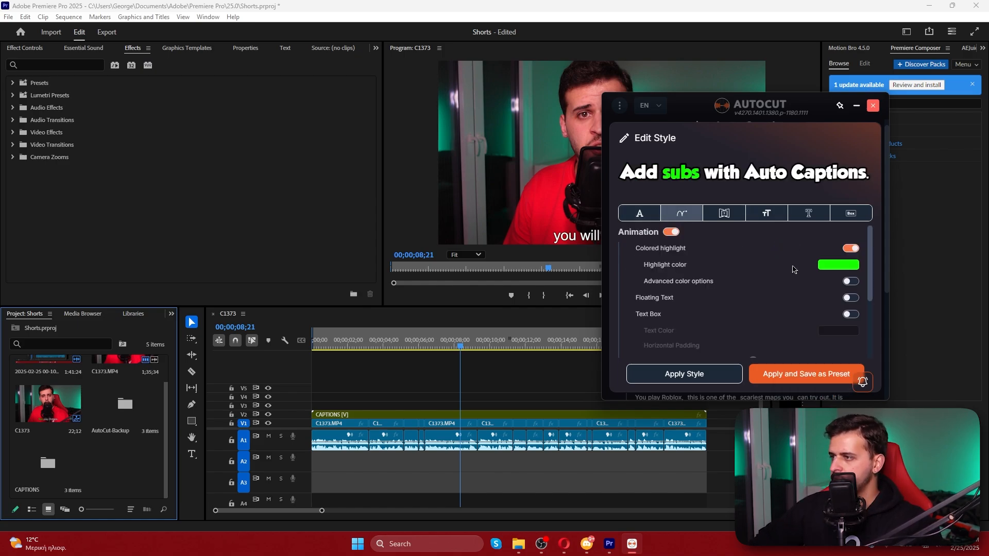
click(840, 266)
drag(813, 372, 775, 373)
Turn on Remove Punctuation, Uppercase and Glow for the caption text, and set the glow intensity to 99
click(720, 212)
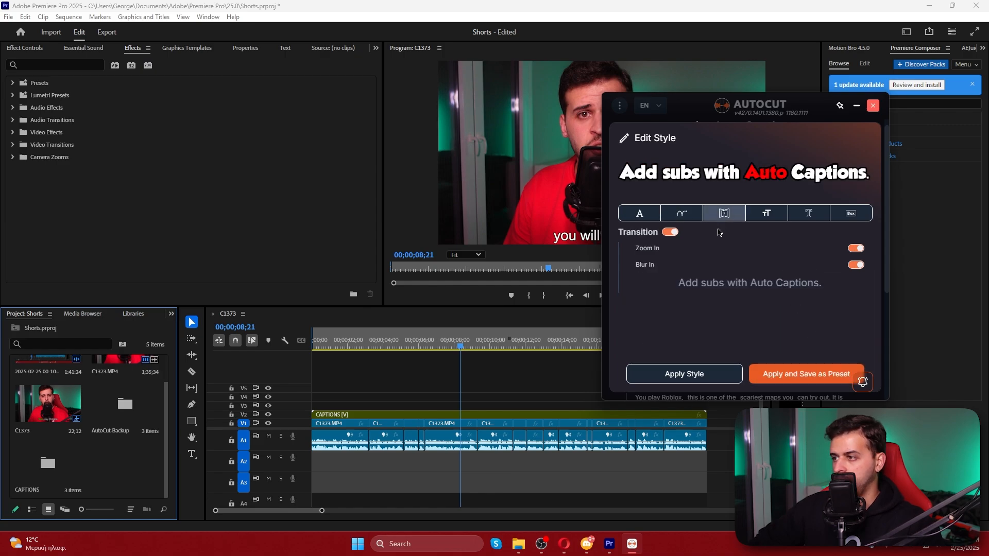
click(767, 213)
click(794, 249)
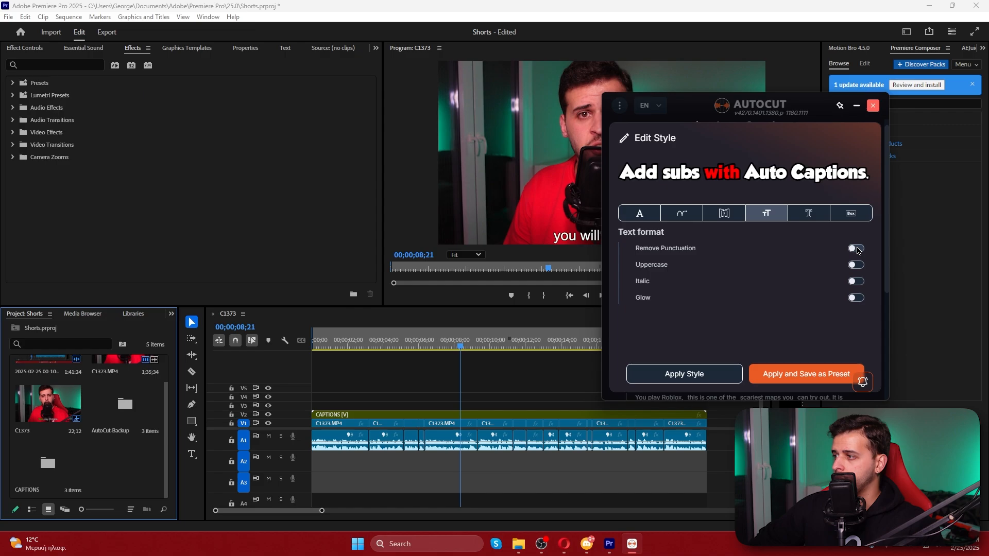
click(855, 265)
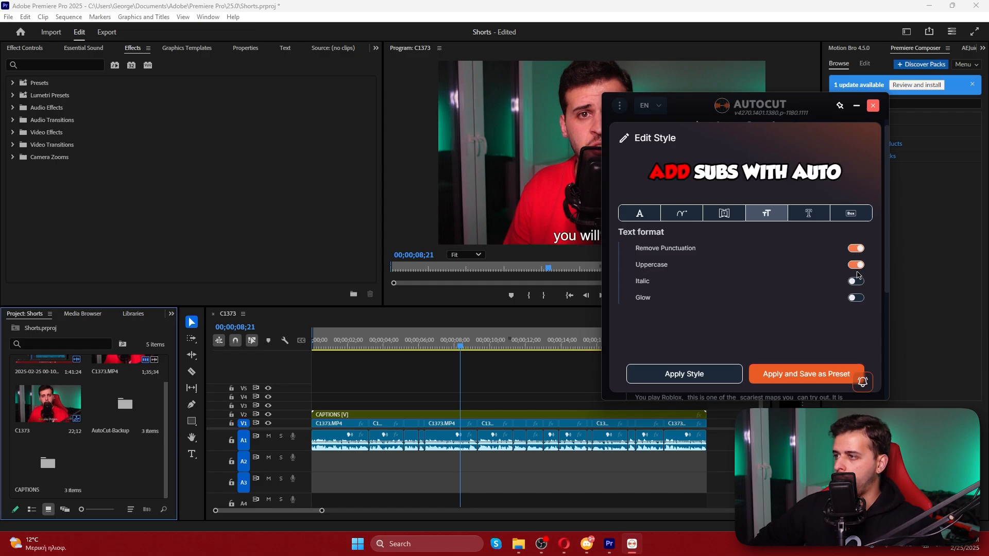
click(857, 298)
drag(714, 348, 755, 345)
Look over the remaining text style and text box options, then apply the caption style without creating a new preset
click(808, 212)
click(851, 213)
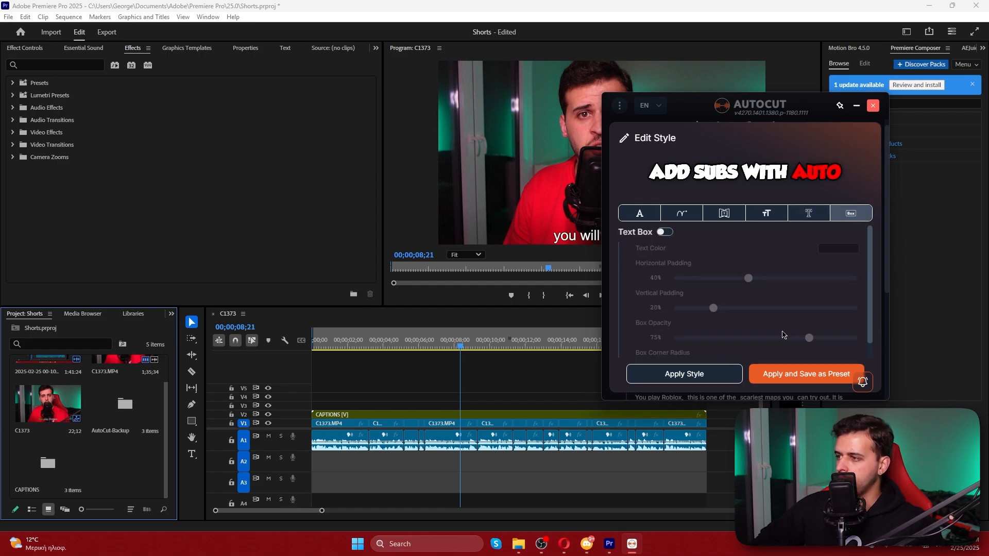
click(855, 375)
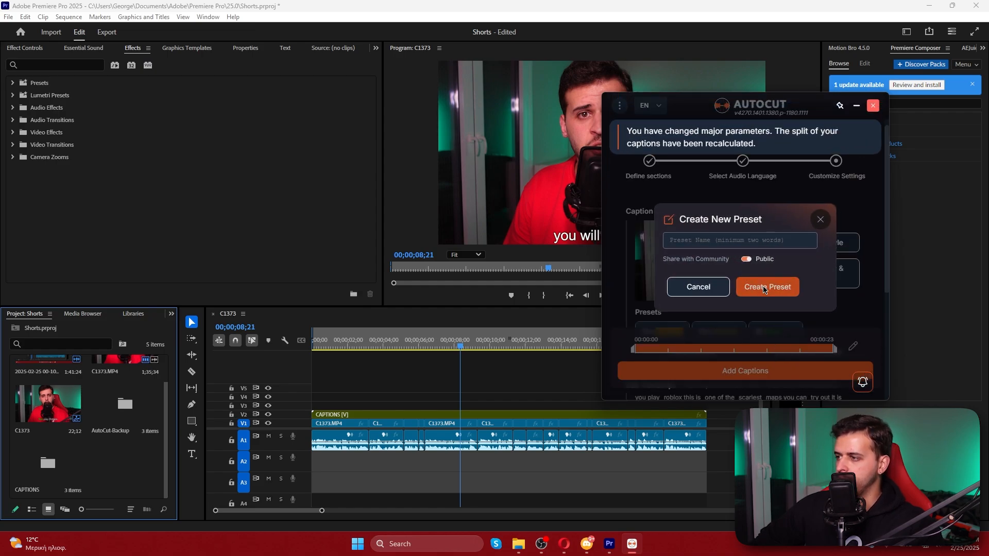
click(701, 288)
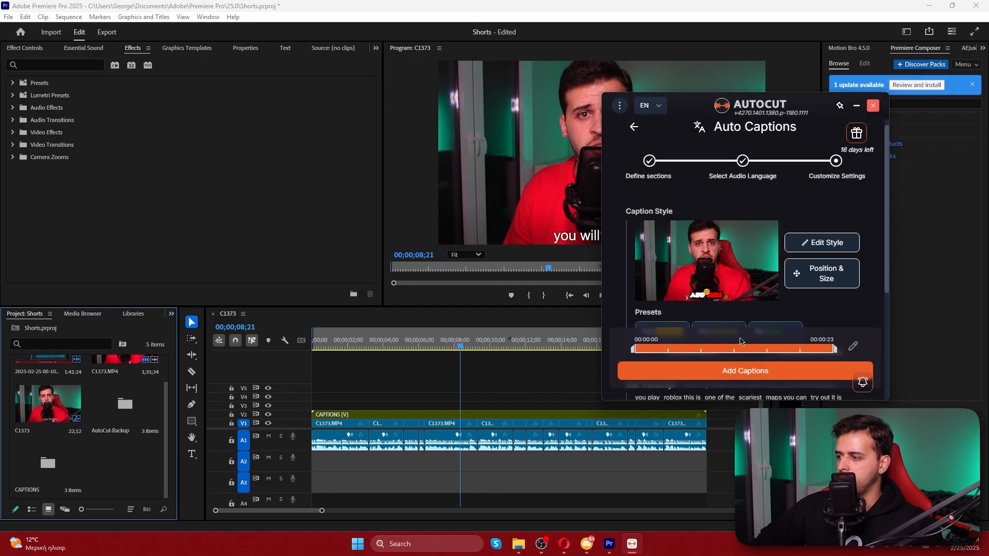
Review the caption style's font, animation, transition, text format and text box settings, then close the style editor
scroll(763, 288, down, 2)
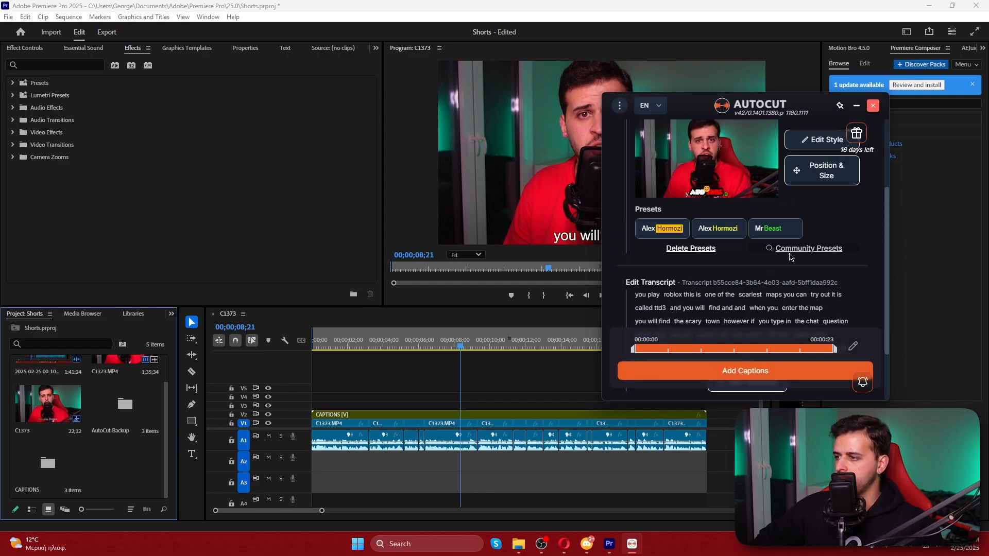
click(820, 140)
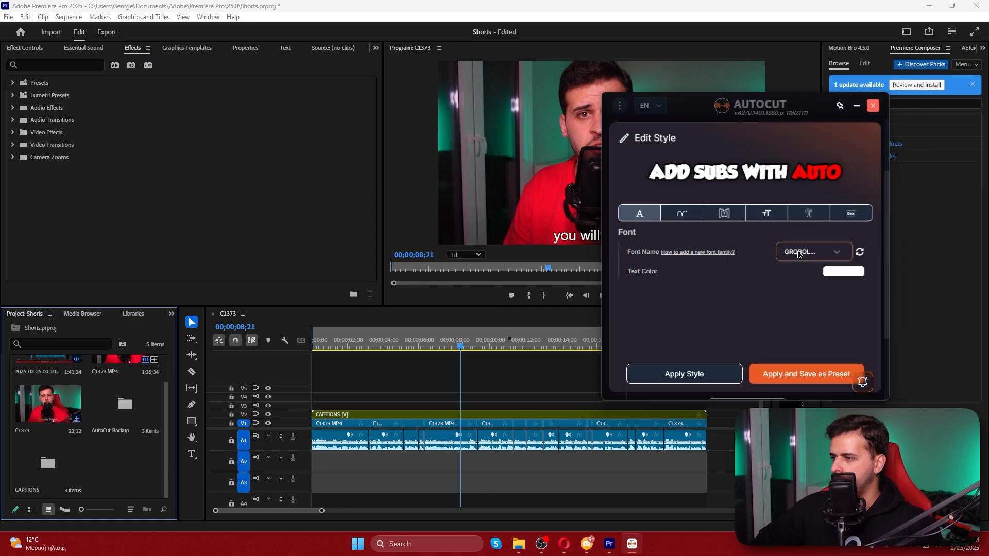
click(681, 213)
scroll(711, 268, down, 3)
click(725, 213)
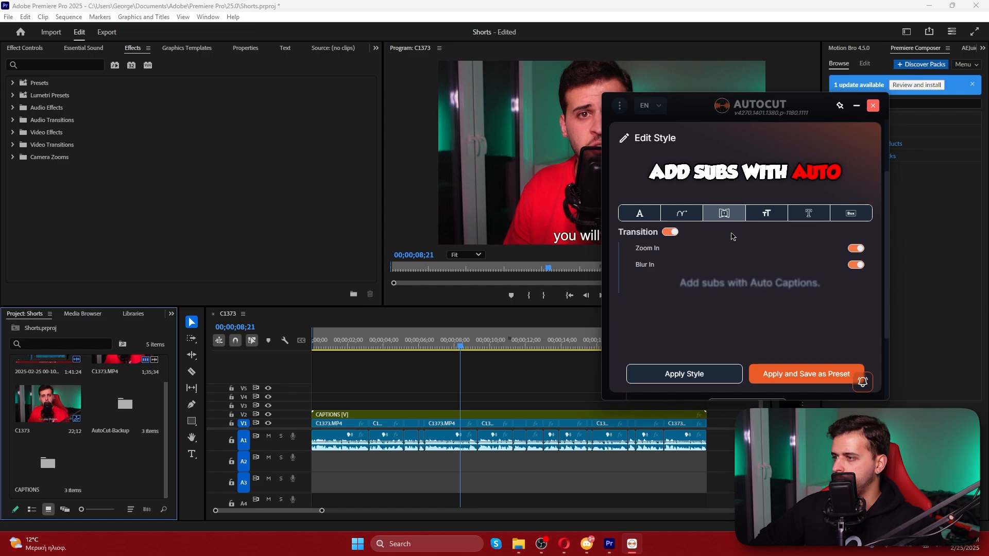
click(767, 214)
click(809, 213)
click(766, 213)
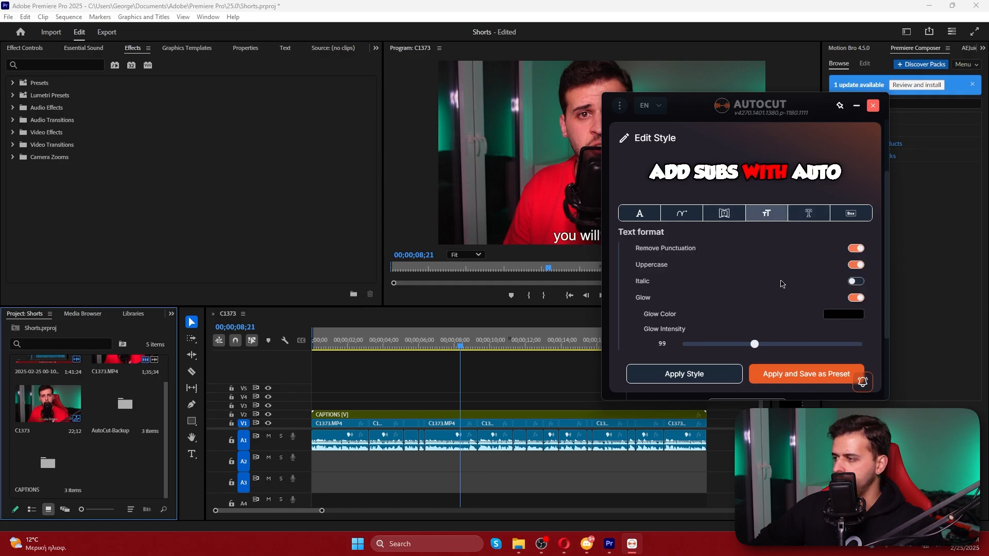
click(809, 213)
click(851, 214)
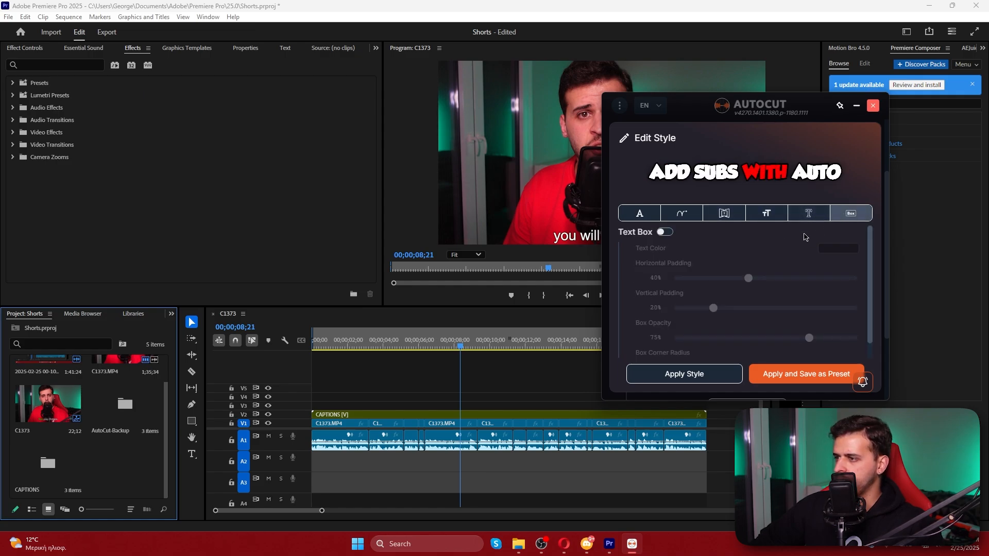
click(787, 372)
click(785, 331)
Apply the existing caption position and size, add the restyled captions to the sequence, and dismiss the completion report
click(819, 207)
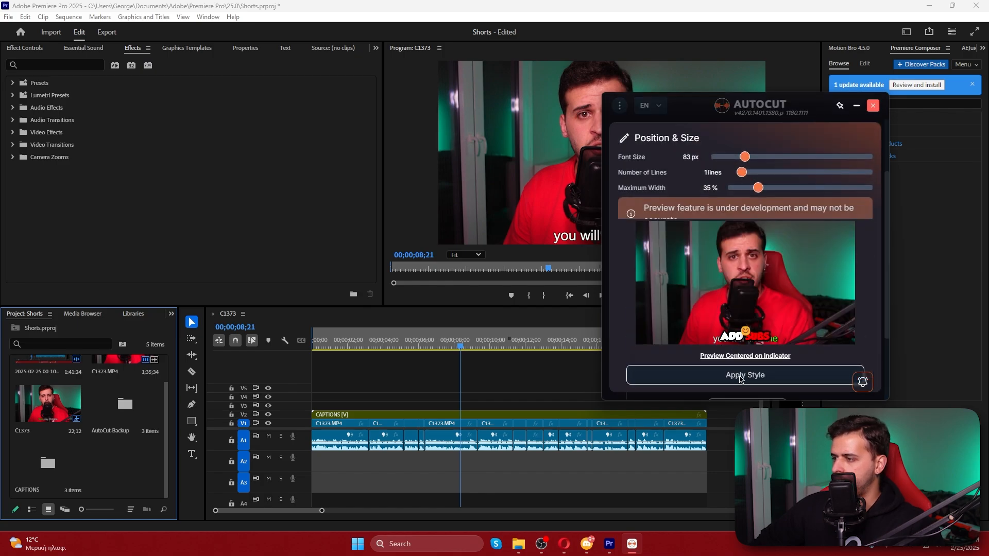
click(741, 378)
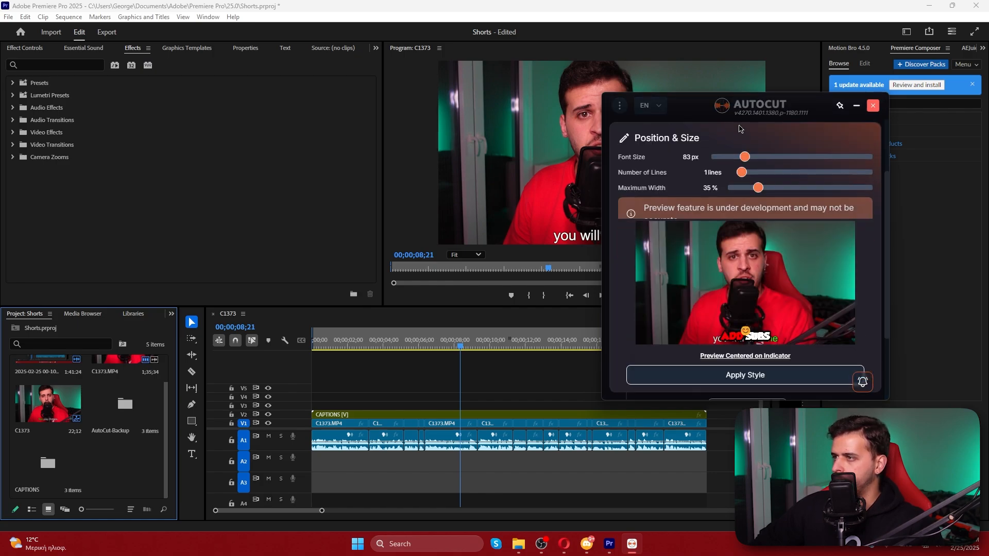
click(745, 376)
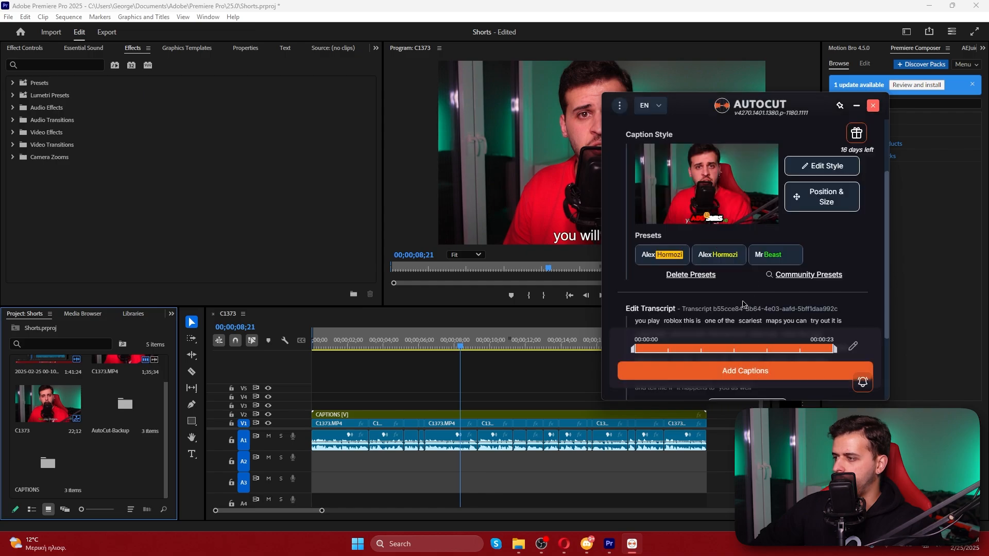
click(746, 371)
click(740, 358)
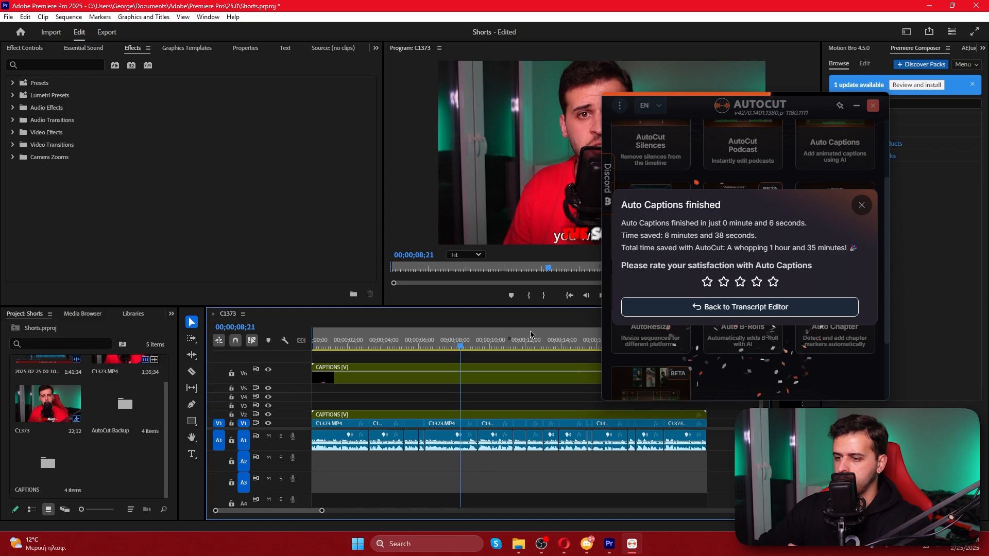
click(862, 205)
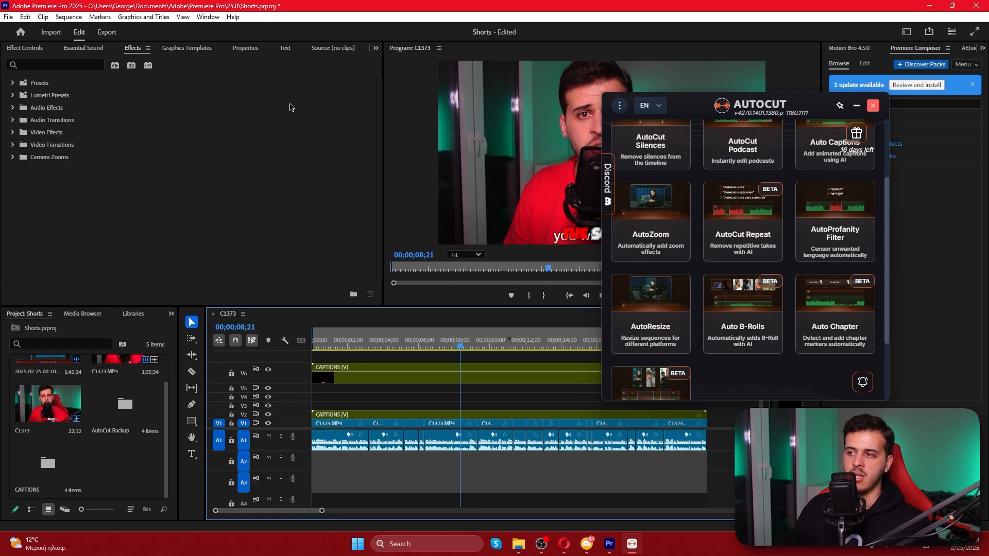
Delete the old captions clip from track V2 and play the sequence from the beginning to check the restyled captions
click(390, 415)
key(Delete)
drag(344, 345, 288, 349)
key(space)
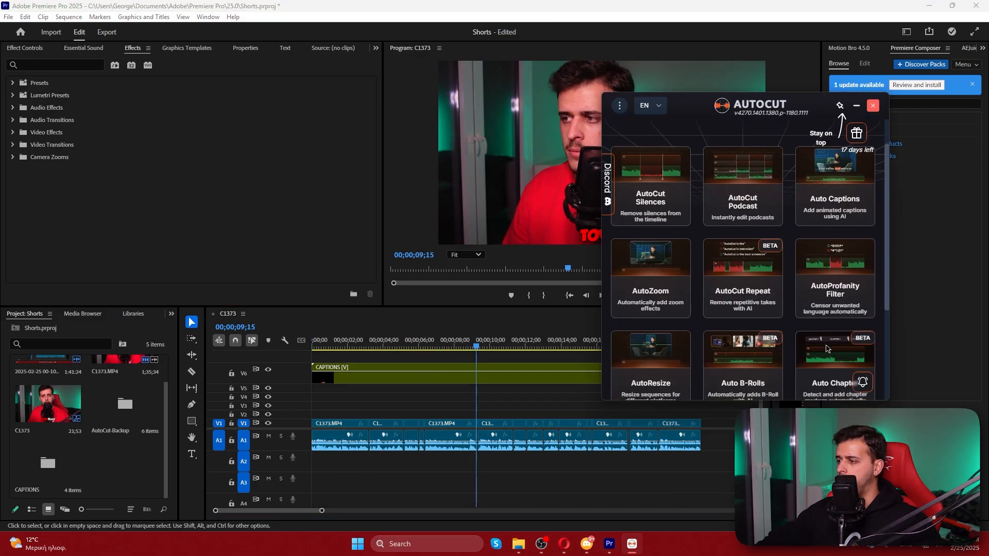
scroll(826, 348, down, 3)
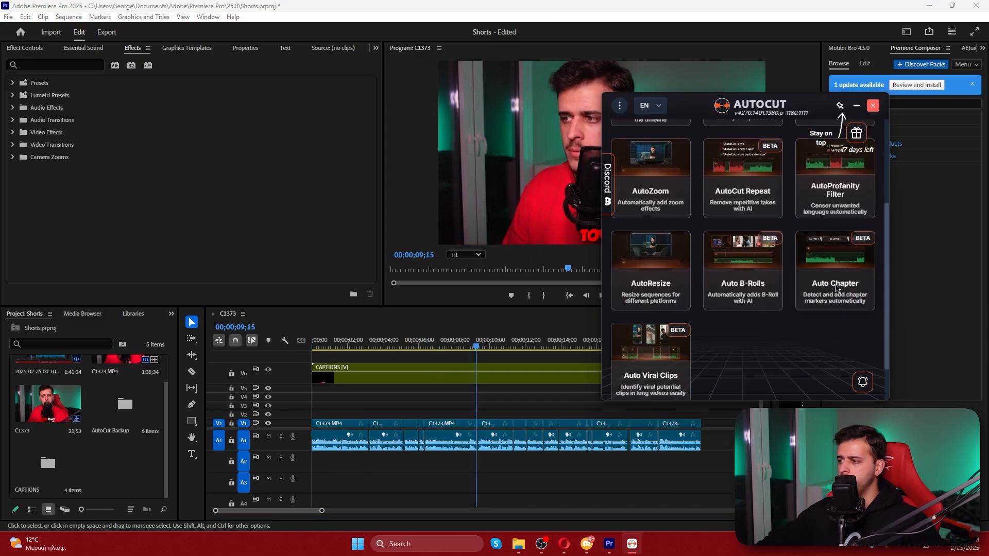
Generate chapters for the sequence with Auto Chapter, using English as the audio language
click(830, 291)
click(707, 370)
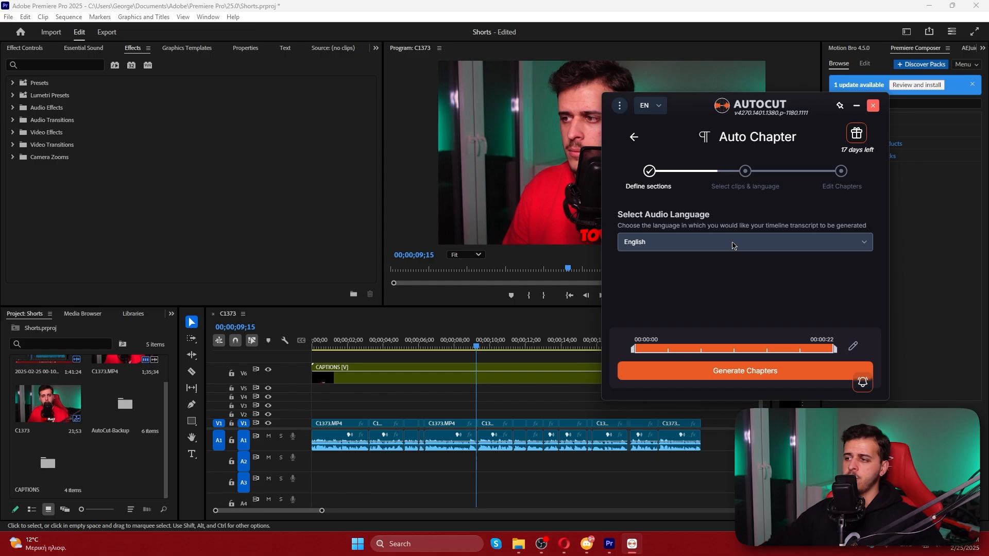
click(728, 372)
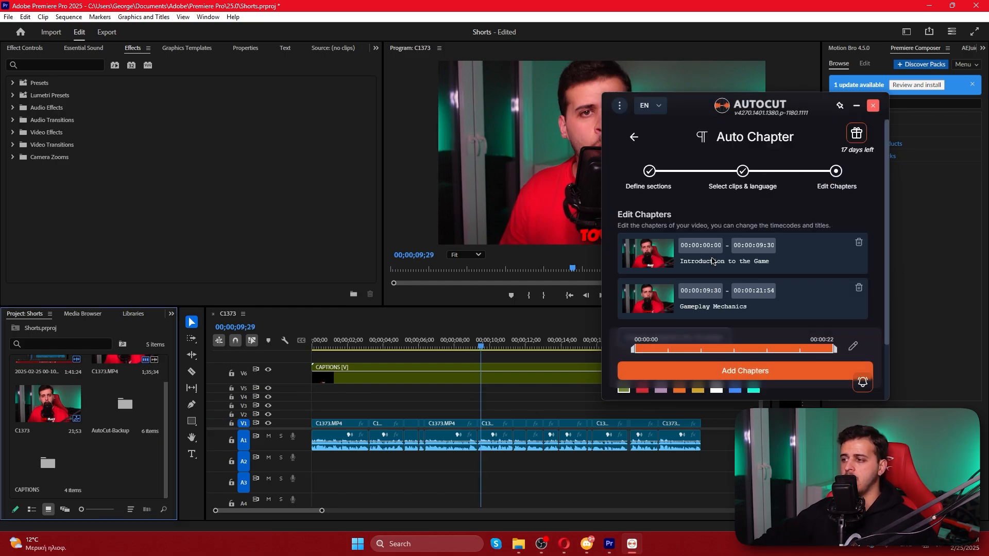
Try exporting the generated chapters for YouTube as chapters.txt, then cancel the save
scroll(713, 261, down, 2)
click(691, 267)
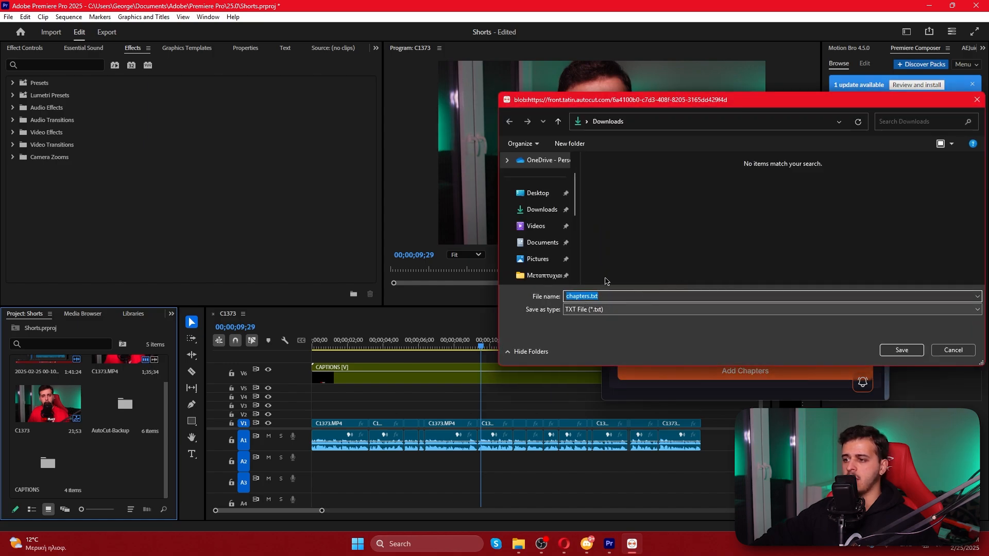
click(951, 351)
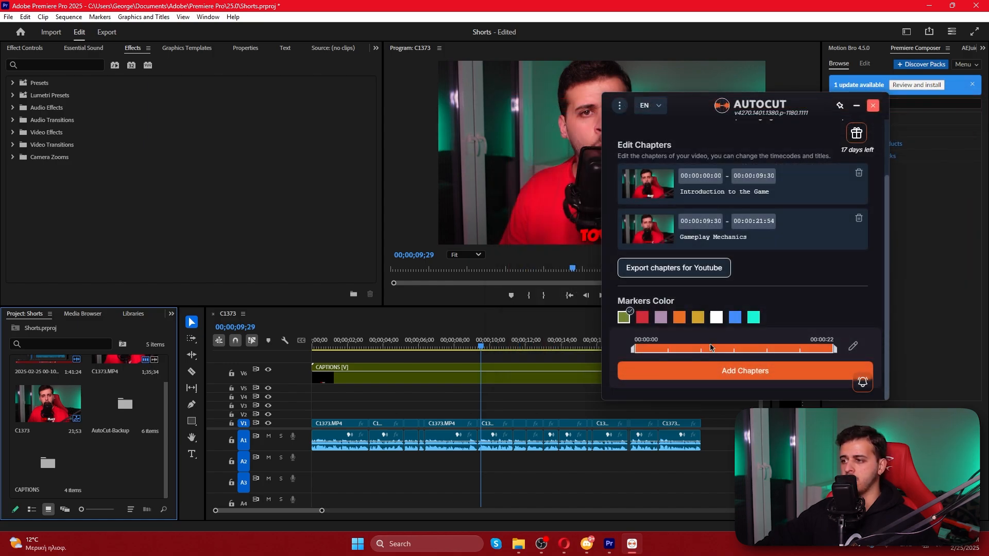
Add the generated chapters to the sequence as green markers and dismiss the completion report
click(732, 371)
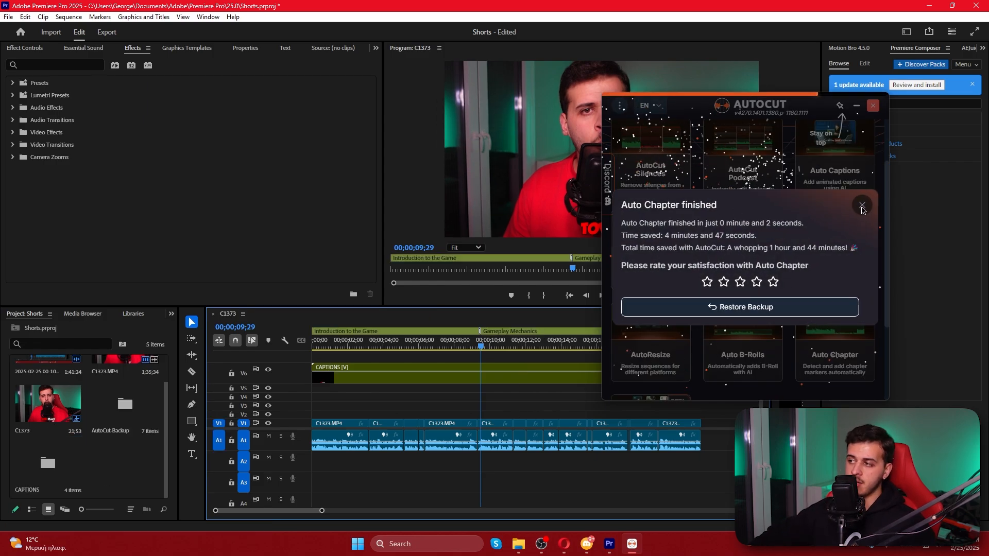
click(861, 206)
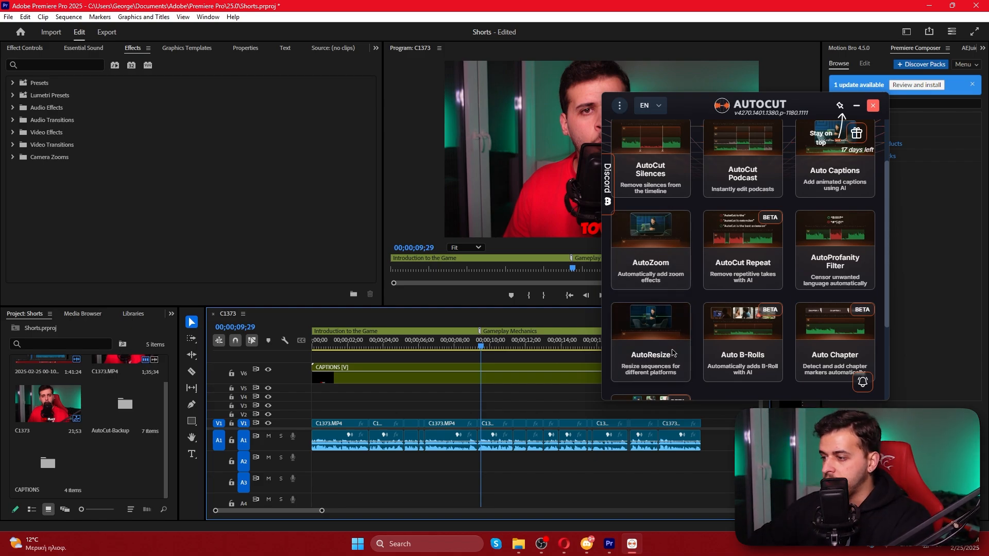
Resize the sequence with AutoResize using the 1080×1920 TikTok, Shorts & Reels preset, then dismiss the completion report
click(654, 330)
scroll(688, 299, down, 3)
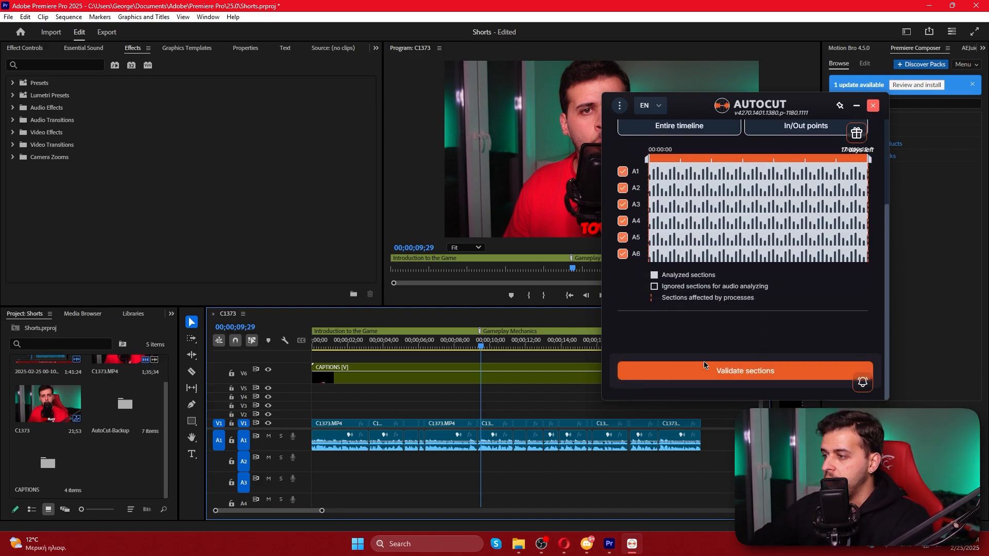
click(703, 367)
click(650, 228)
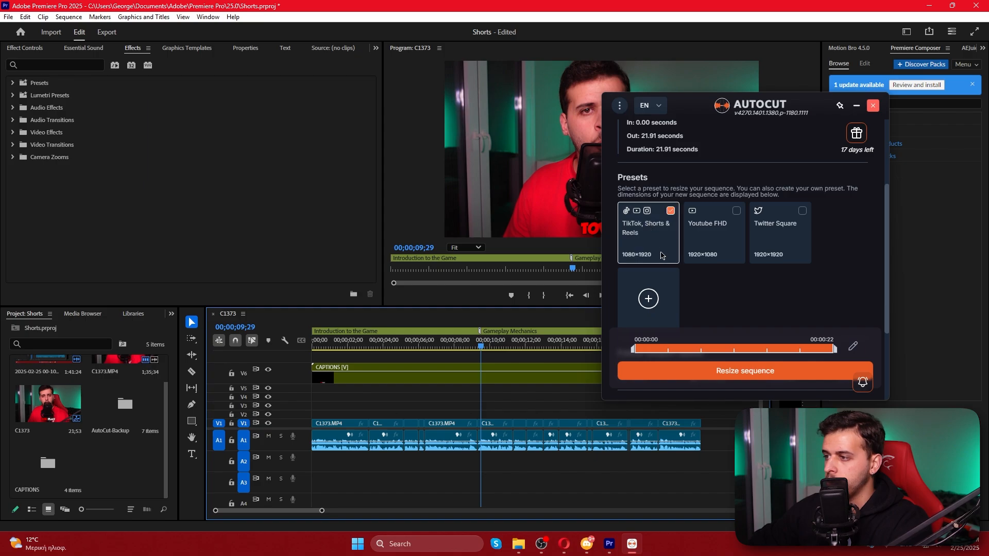
click(706, 369)
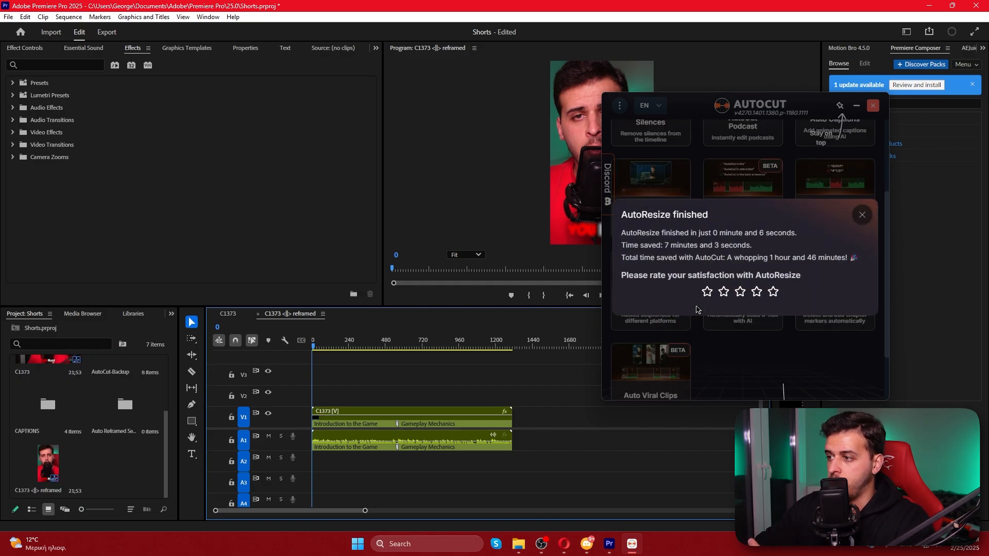
click(861, 215)
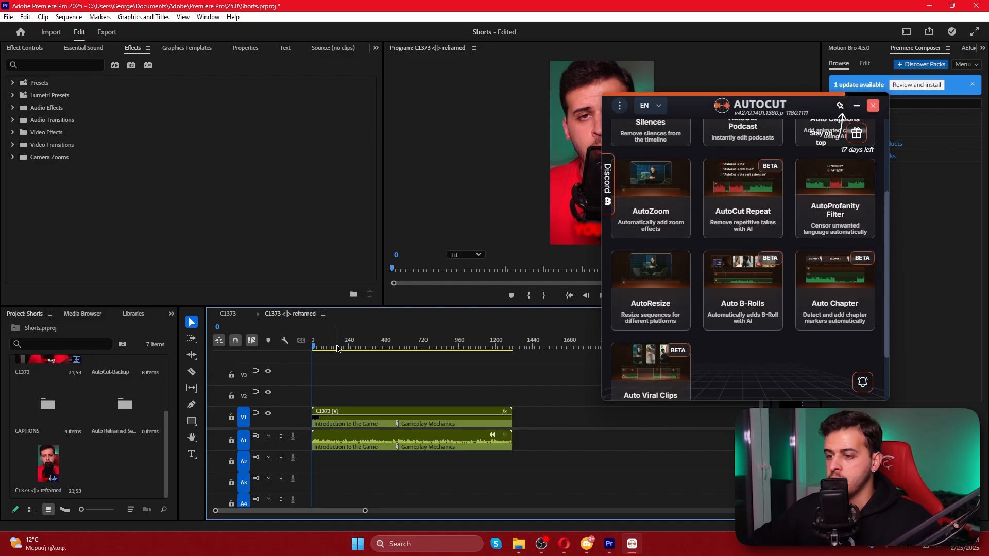
Scrub through the reframed vertical sequence, then open the original C1373 sequence nested in it and go to its start
drag(313, 346, 493, 347)
double_click(389, 423)
click(348, 380)
key(Home)
drag(400, 399, 674, 366)
Examine the motion, crop and opacity settings of the first C1373.MP4 clip on track V1
click(323, 425)
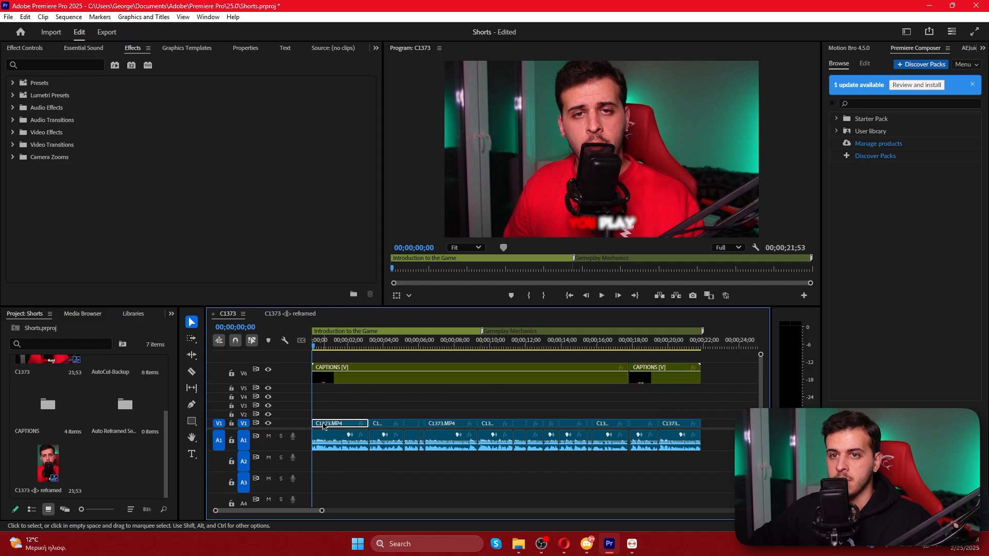
click(24, 47)
scroll(193, 176, down, 1)
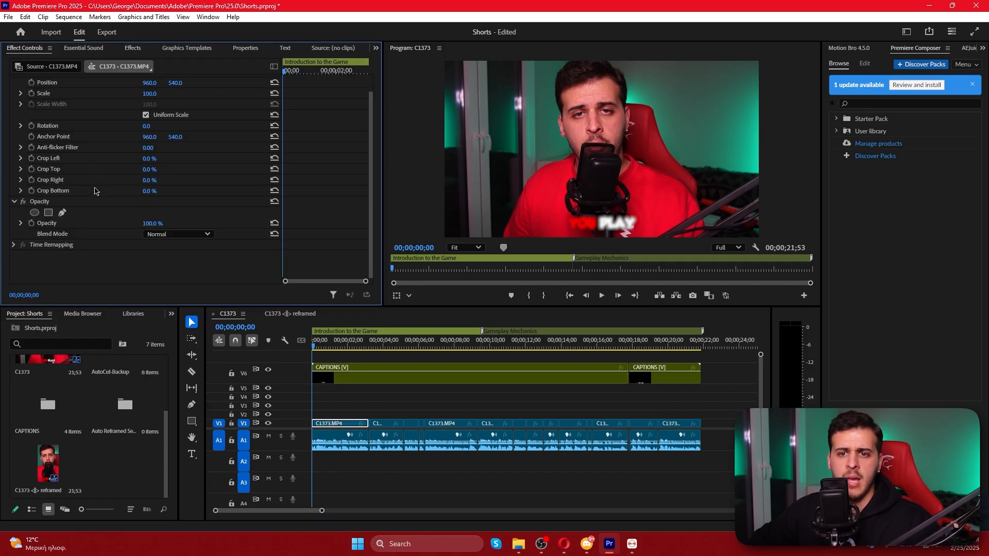
scroll(193, 177, up, 1)
Scrub the original sequence with its captions clip selected, then scrub the reframed sequence to compare the caption framing
click(416, 400)
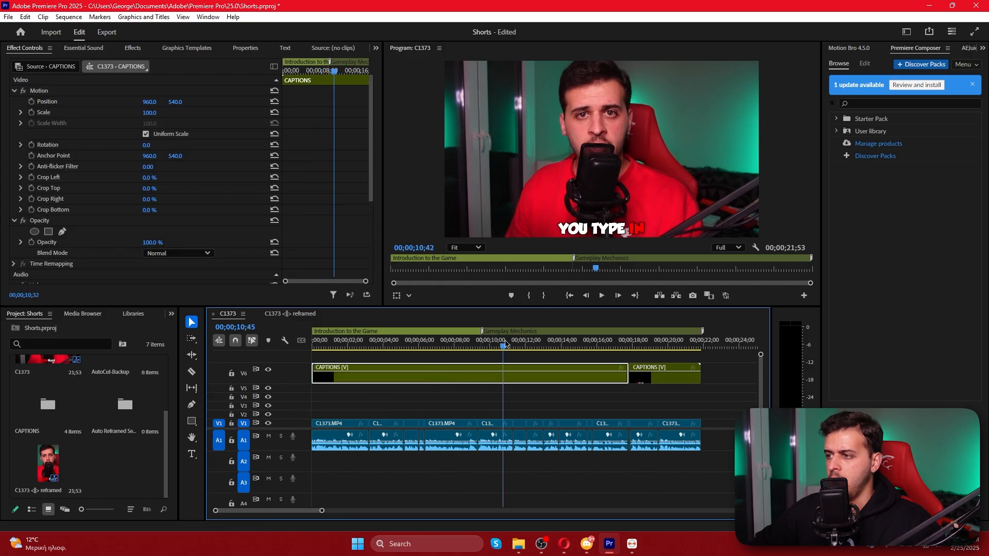
click(294, 314)
drag(368, 344, 497, 350)
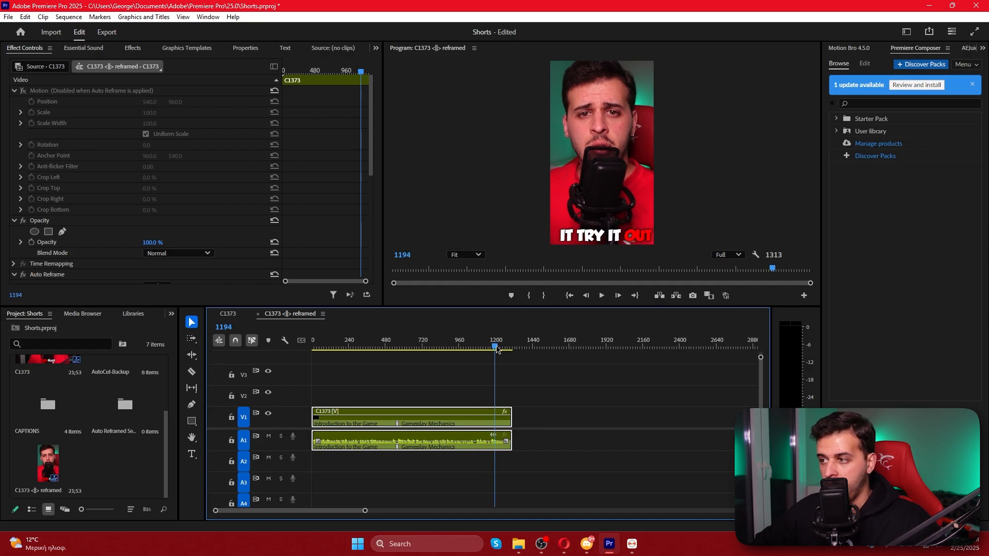
Look over the AutoCut tools, start AutoZoom on the reframed sequence and validate the sections to process
click(632, 544)
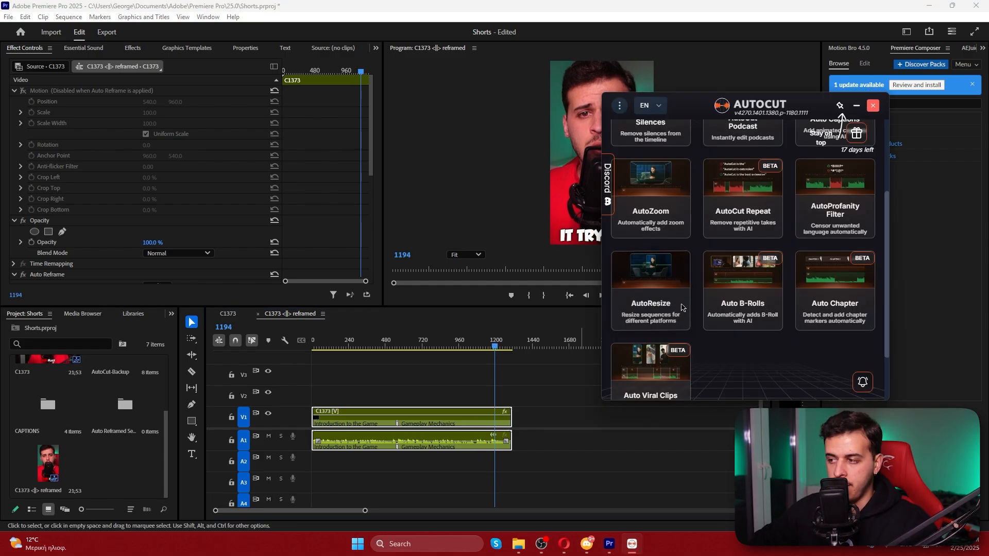
scroll(663, 319, down, 2)
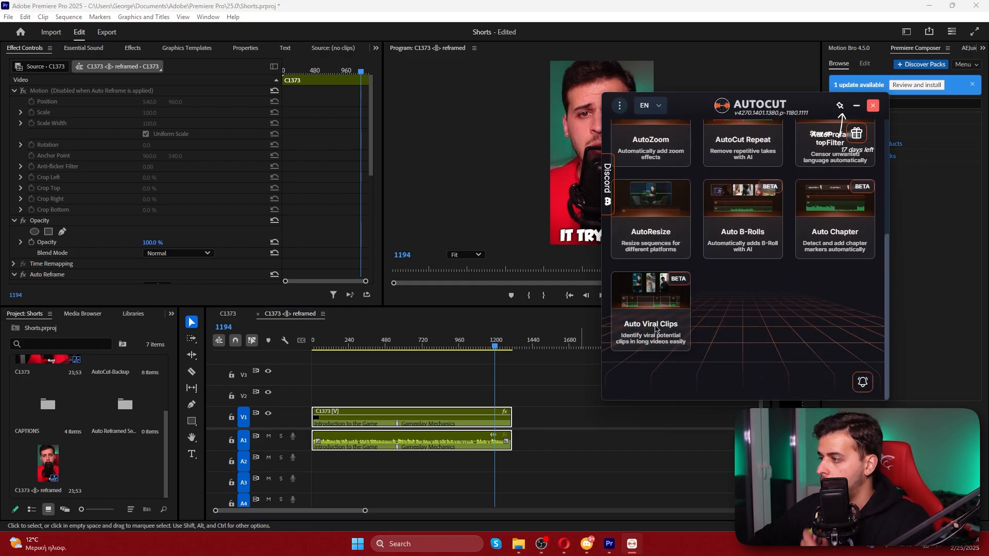
scroll(706, 309, up, 3)
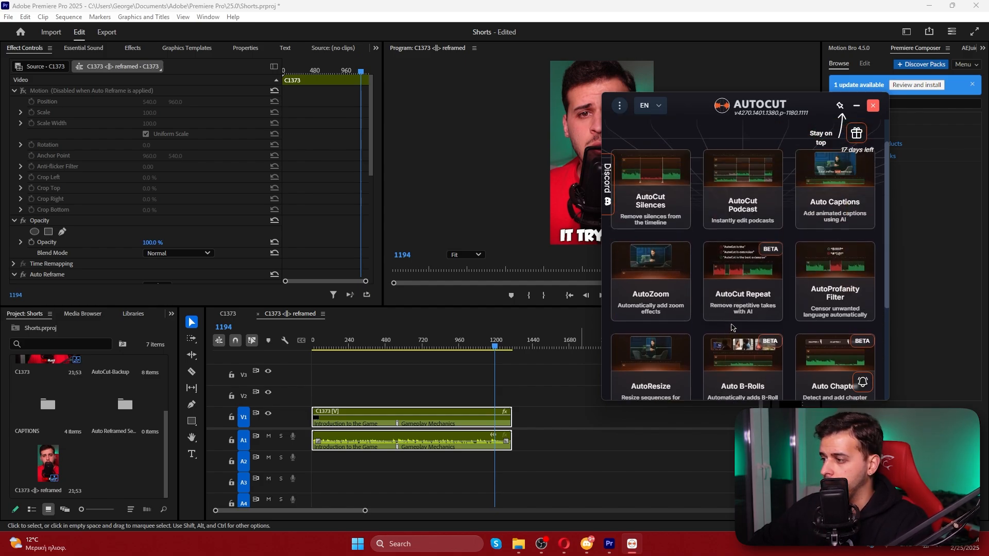
scroll(755, 289, down, 1)
scroll(661, 298, up, 3)
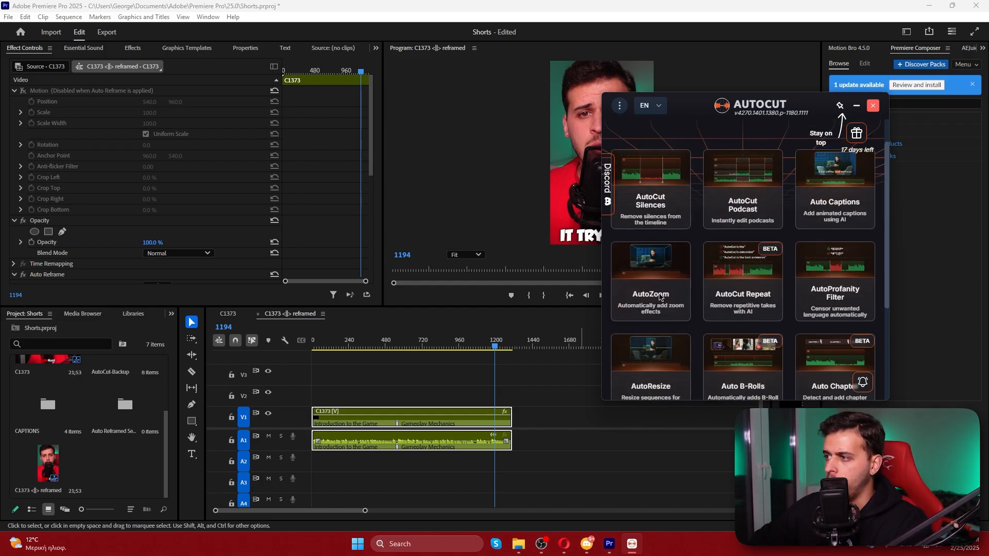
click(640, 299)
click(669, 246)
click(706, 365)
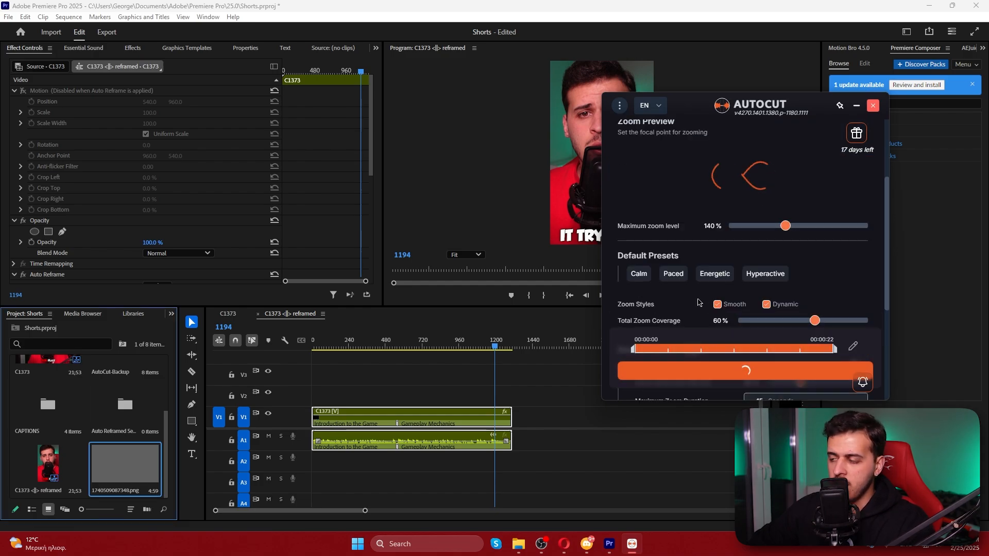
Review the zoom presets and the smooth and dynamic zoom settings, apply the zooms, and dismiss the completion report
scroll(655, 268, down, 1)
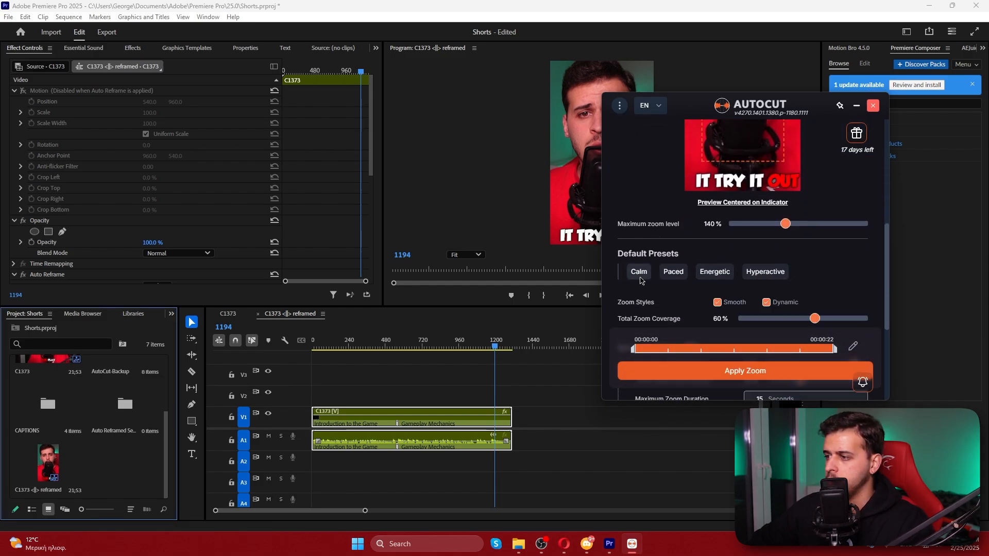
scroll(690, 289, down, 2)
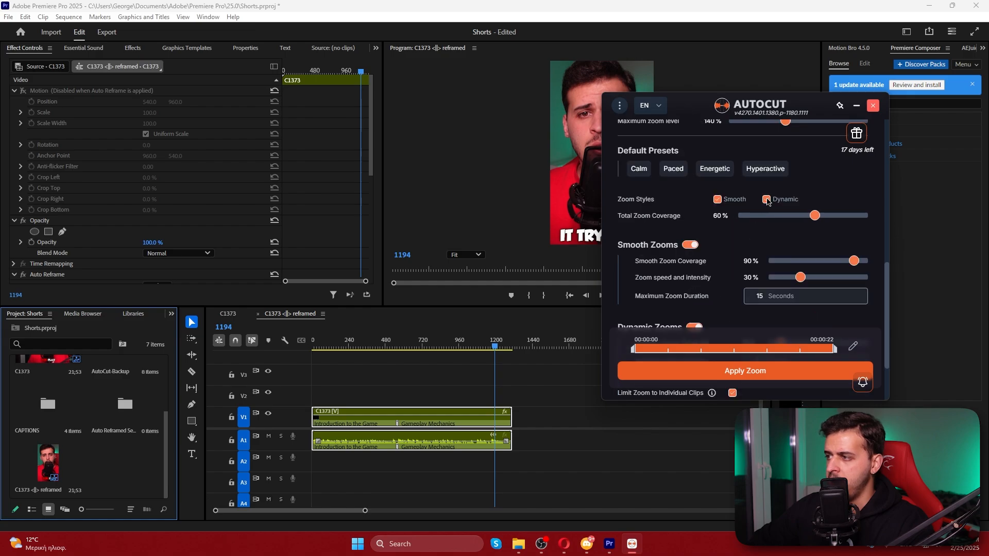
scroll(722, 237, down, 2)
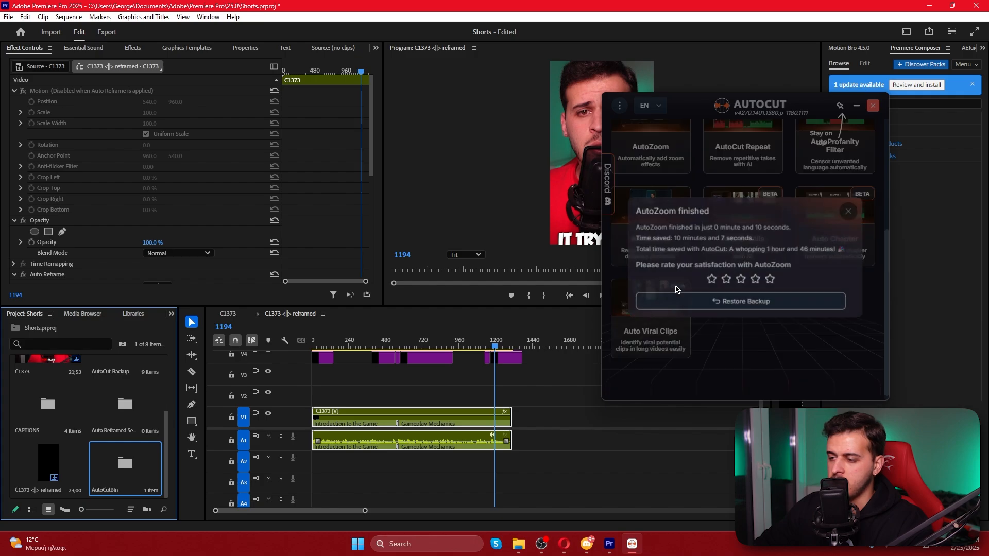
click(861, 206)
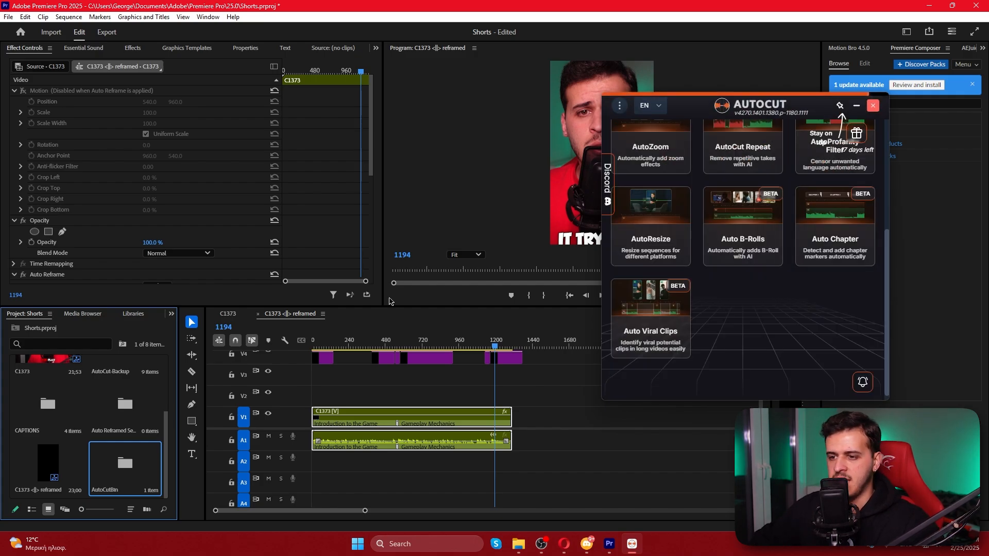
Play the reframed sequence from the beginning to check the added zooms, then bring AutoCut back up
click(233, 315)
click(276, 312)
drag(349, 341, 301, 343)
key(space)
click(386, 380)
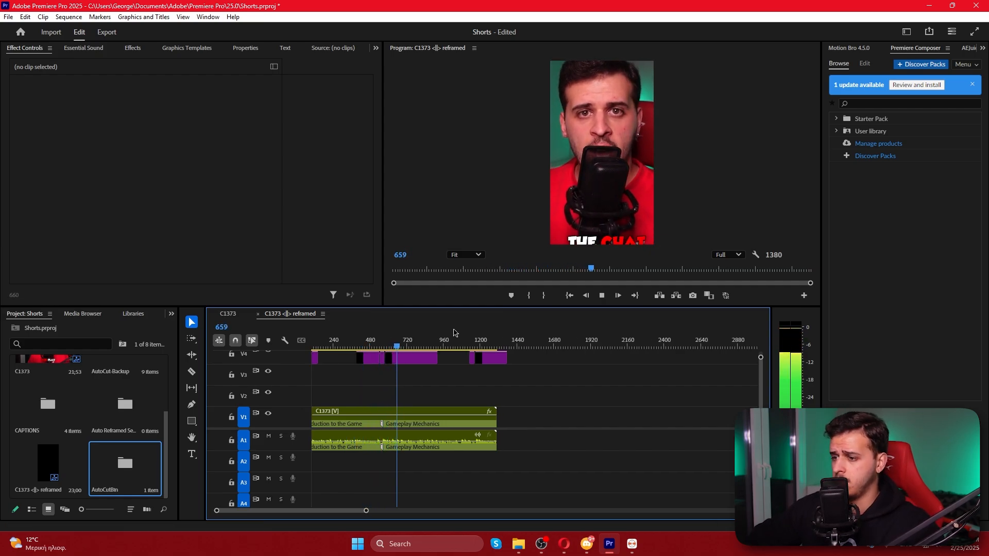
key(space)
click(632, 544)
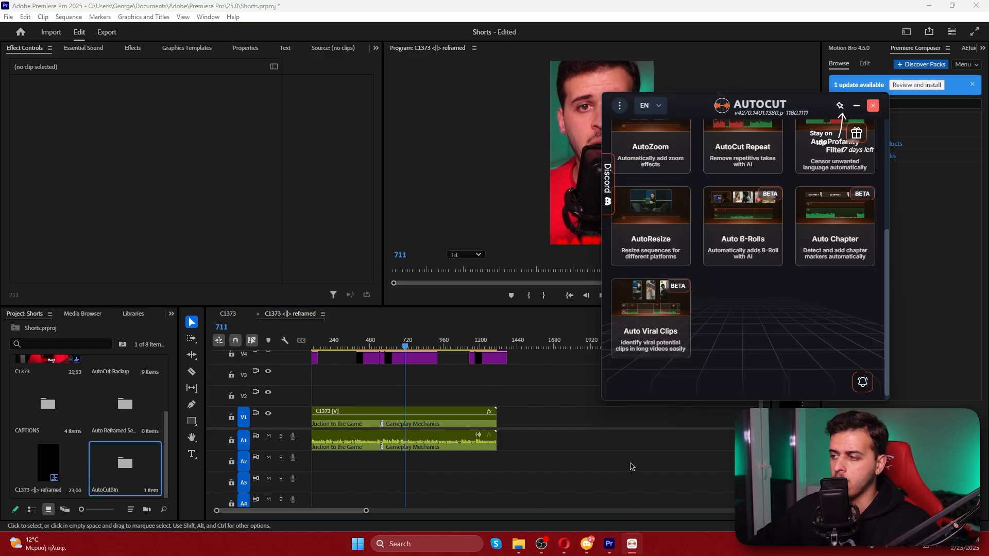